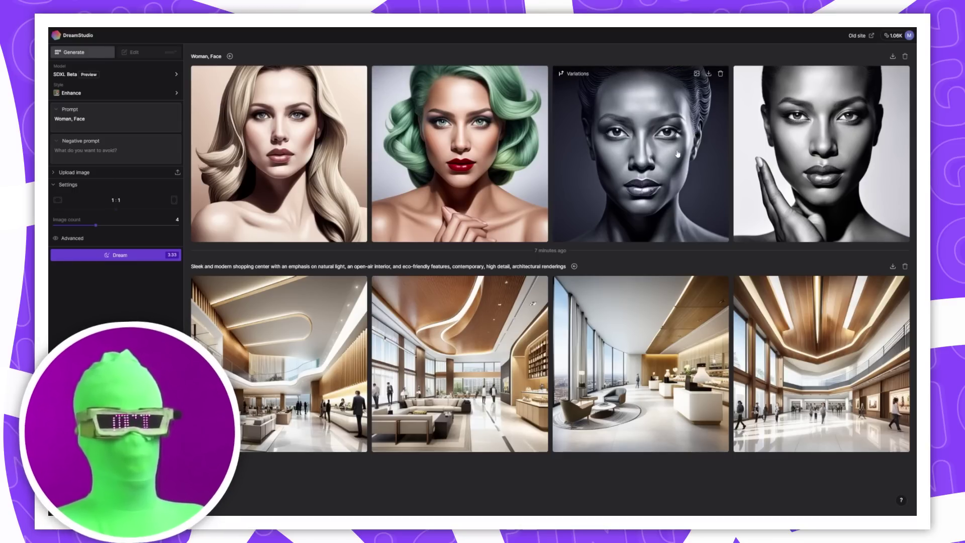
- Replace the Woman, Face prompt with the earlier shopping-center prompt using its reuse icon
left_click_drag(119, 121, 50, 122)
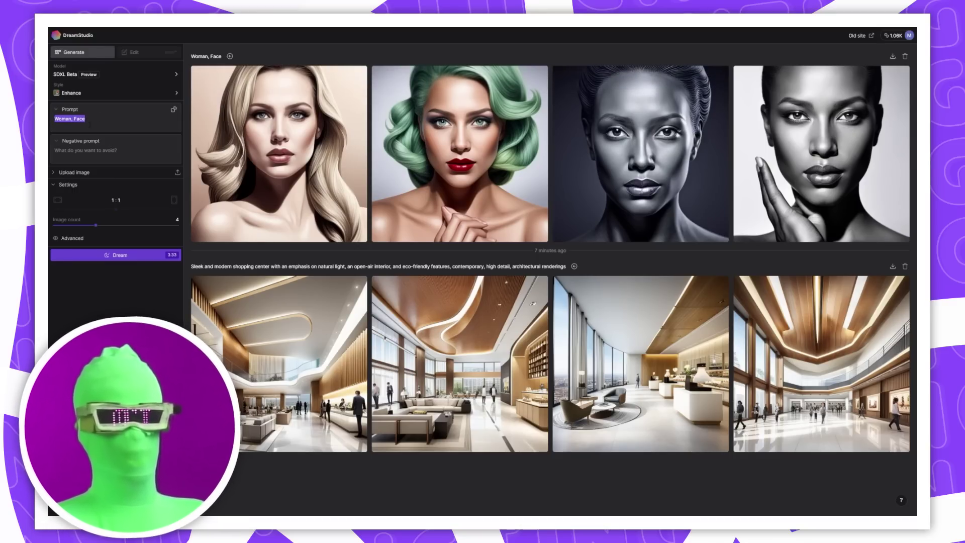
left_click(105, 121)
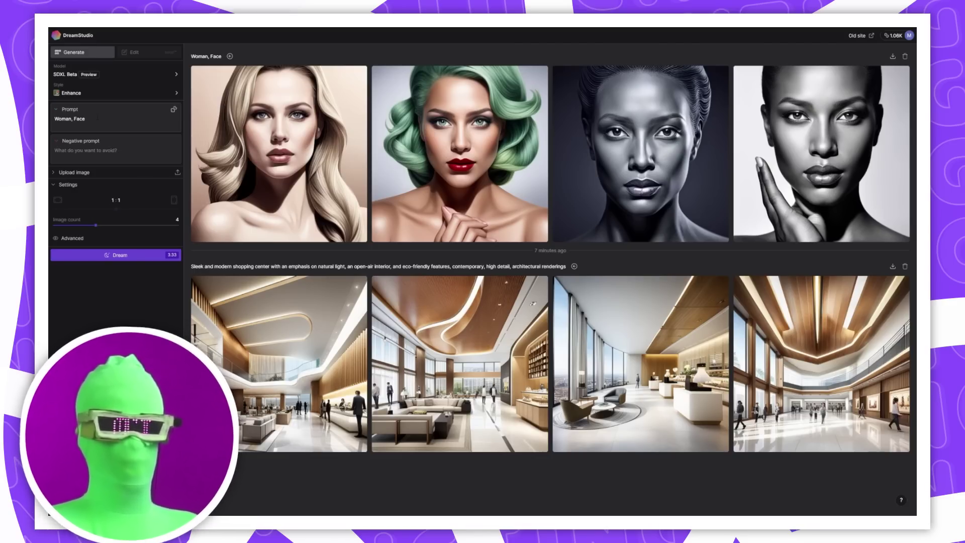
mouse_move(259, 410)
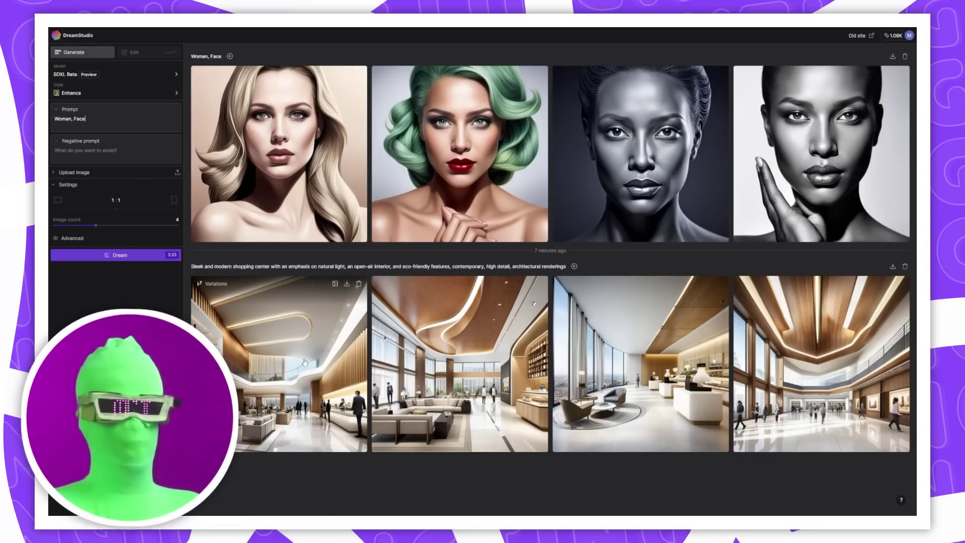
left_click(574, 267)
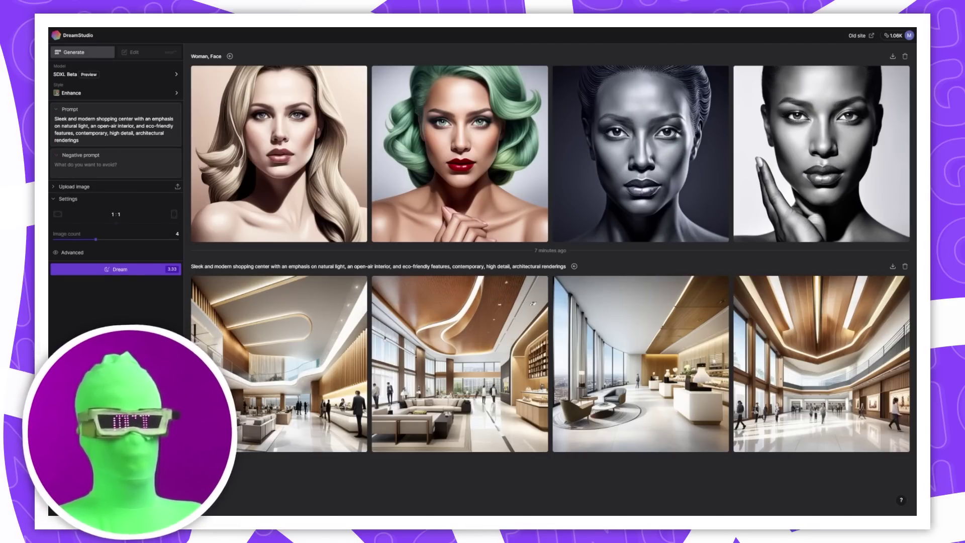
left_click_drag(191, 266, 567, 266)
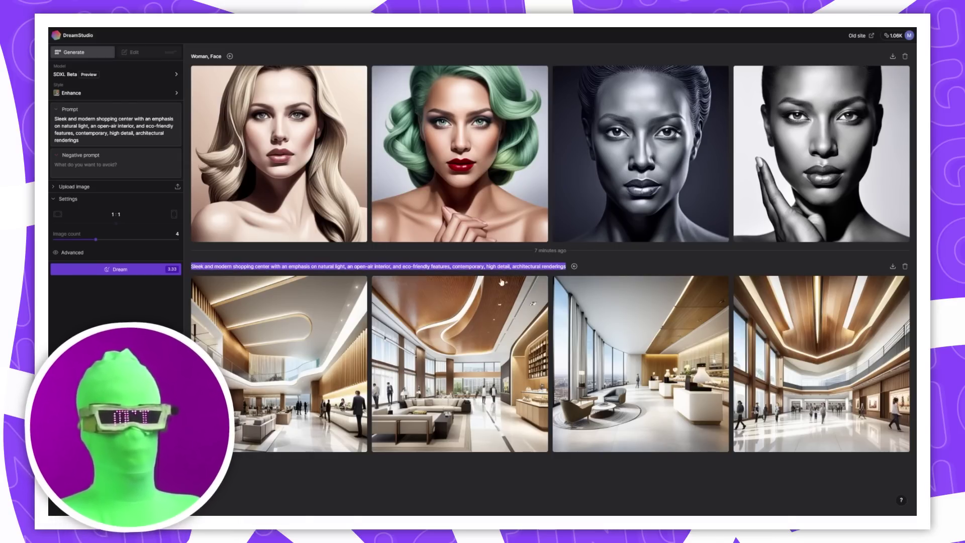
triple_click(113, 129)
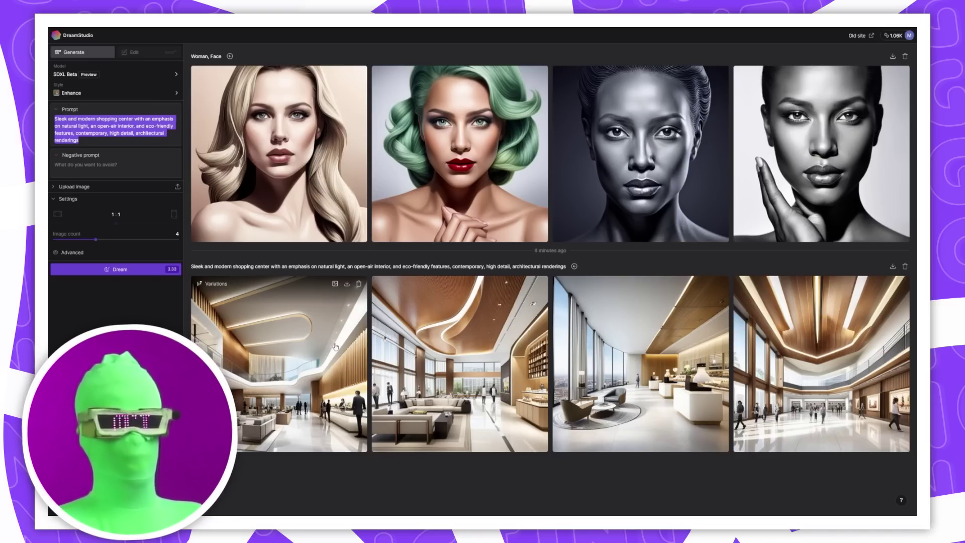
- Remove '(worst quality:1), nipples,' from the negative prompt and select the trimmed text
key("Right")
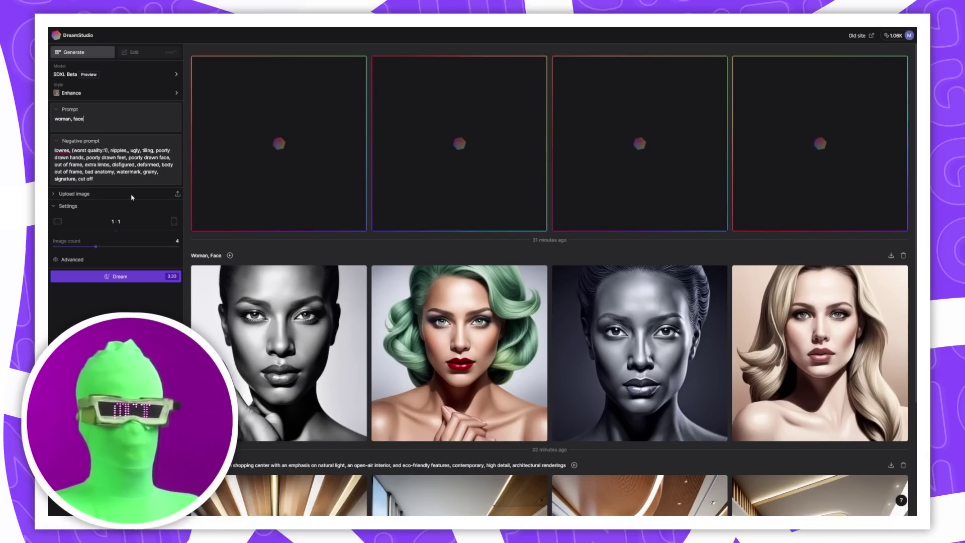
key("BackSpace")
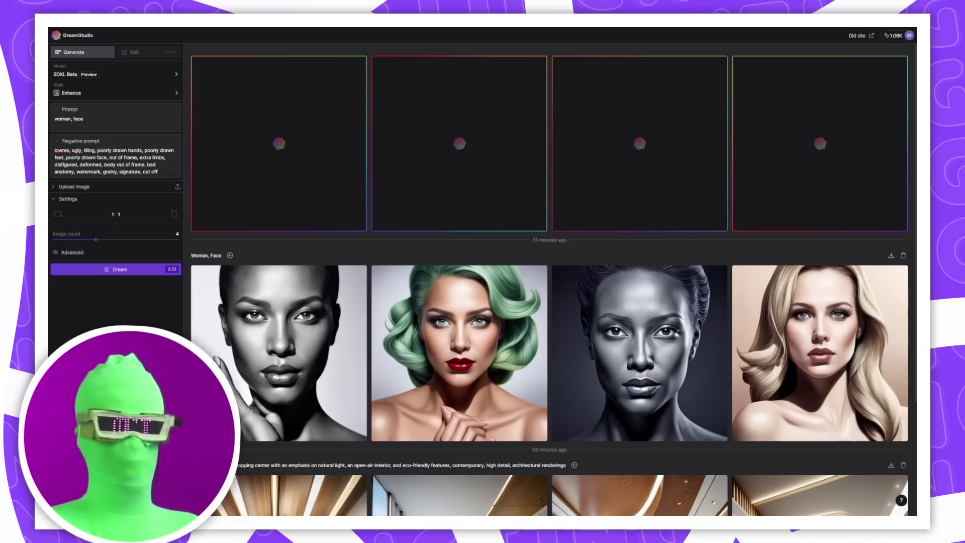
key("ctrl+a")
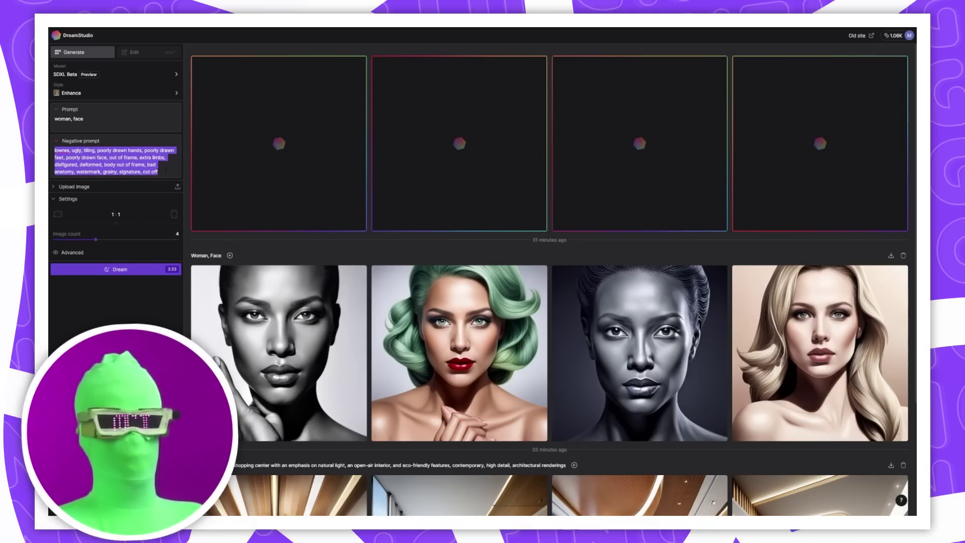
left_click(165, 170)
key("ctrl+a")
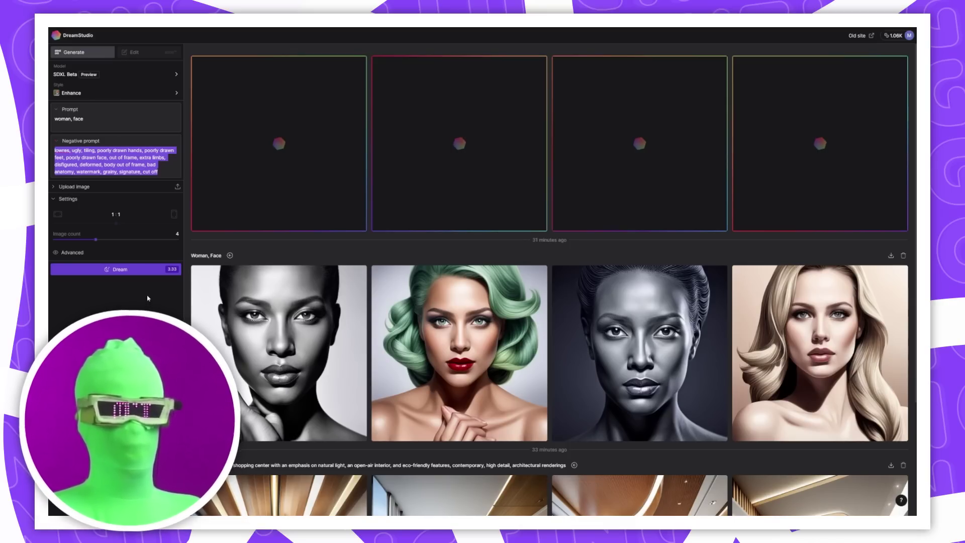
- Generate four woman, face images and browse them in the enlarged viewer
left_click(116, 269)
left_click(521, 293)
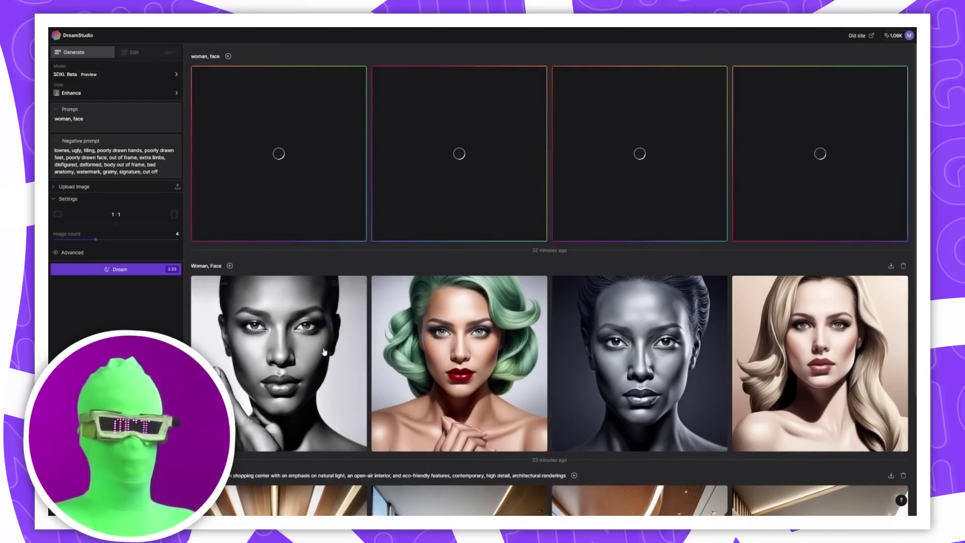
left_click(459, 153)
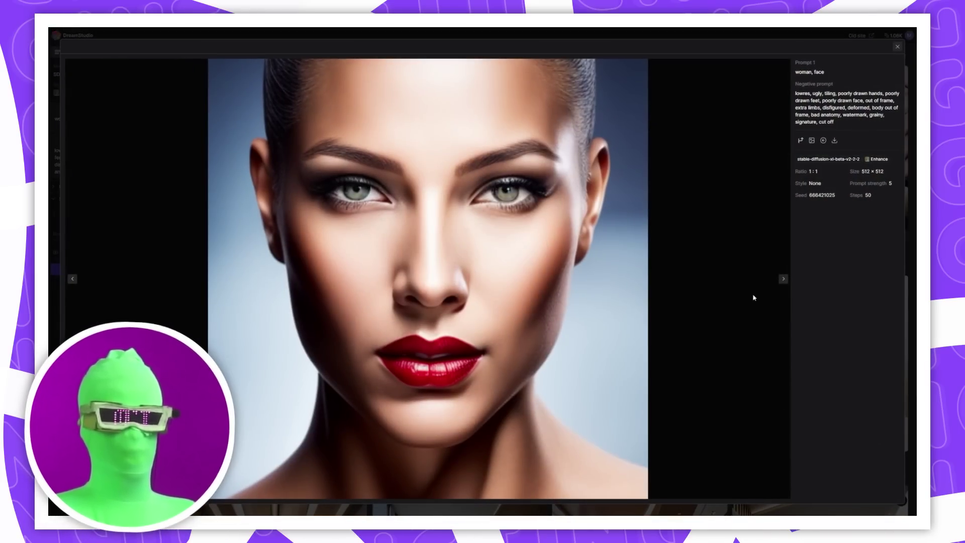
left_click(786, 280)
left_click(783, 279)
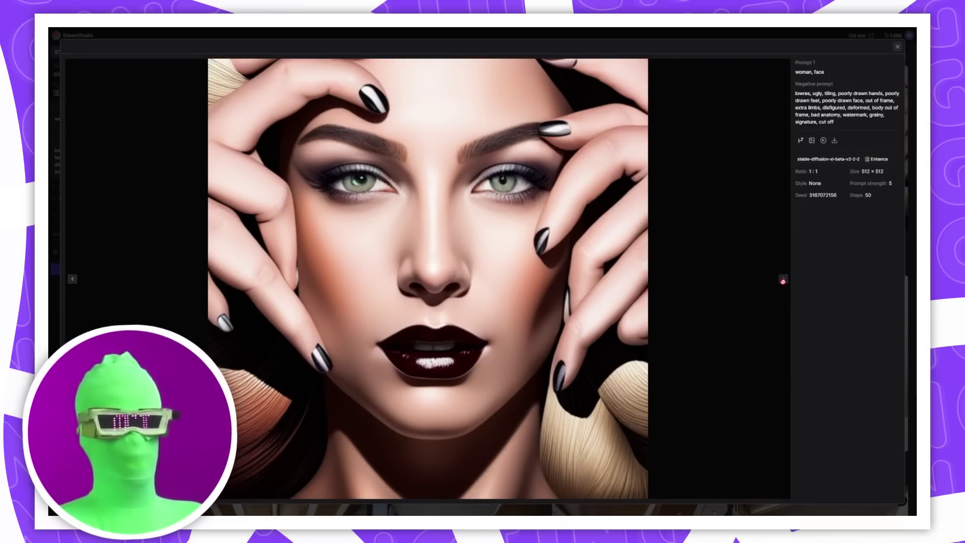
left_click(73, 278)
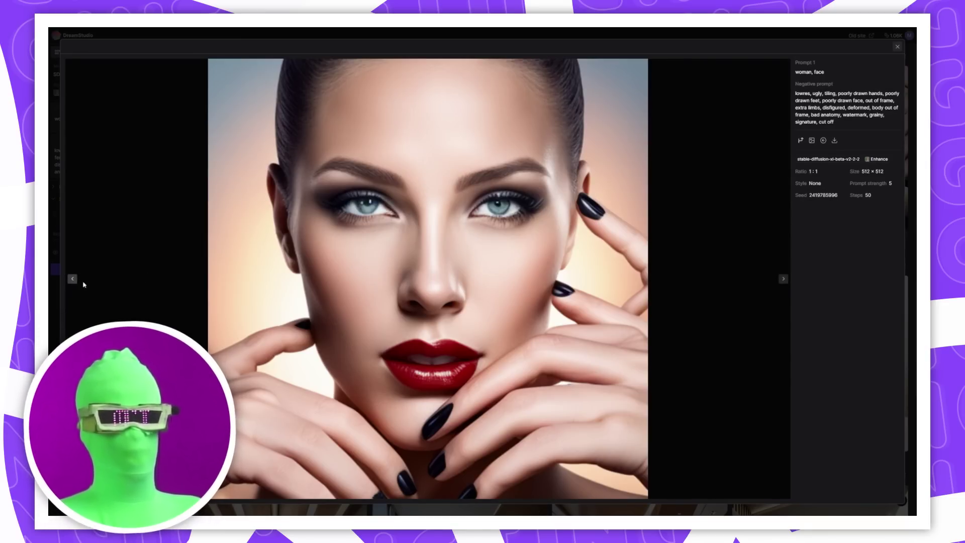
left_click(898, 47)
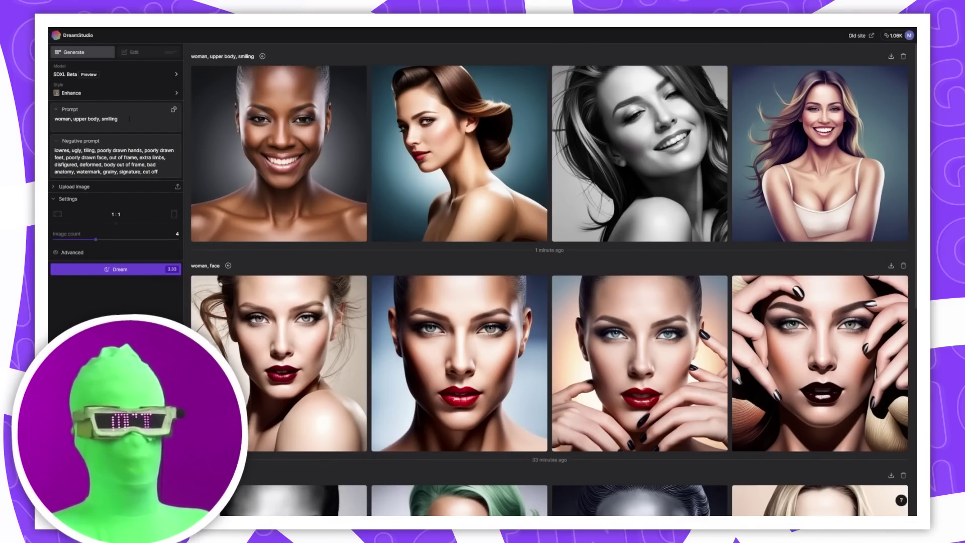
- Append ', photo,' to the prompt and generate a new batch
left_click(130, 119)
type(", photo,")
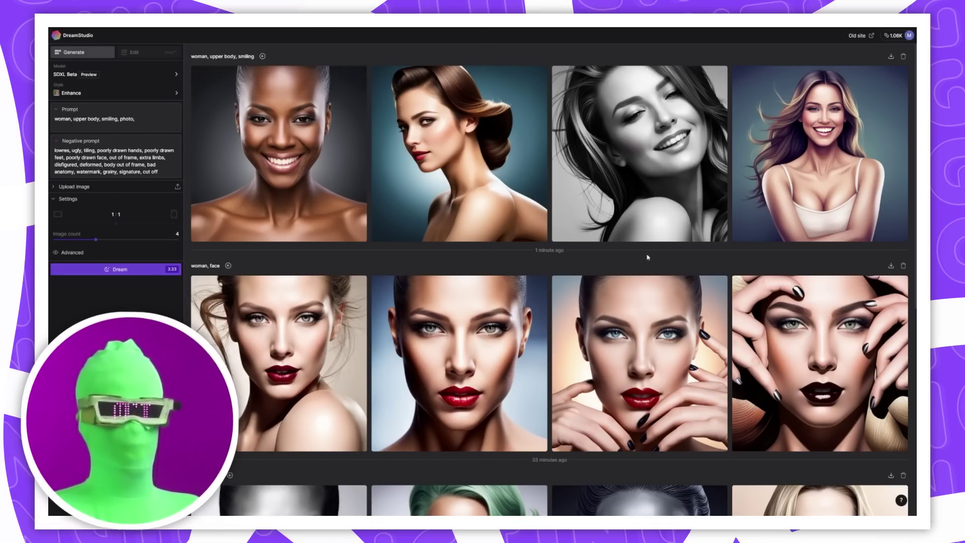
left_click(780, 113)
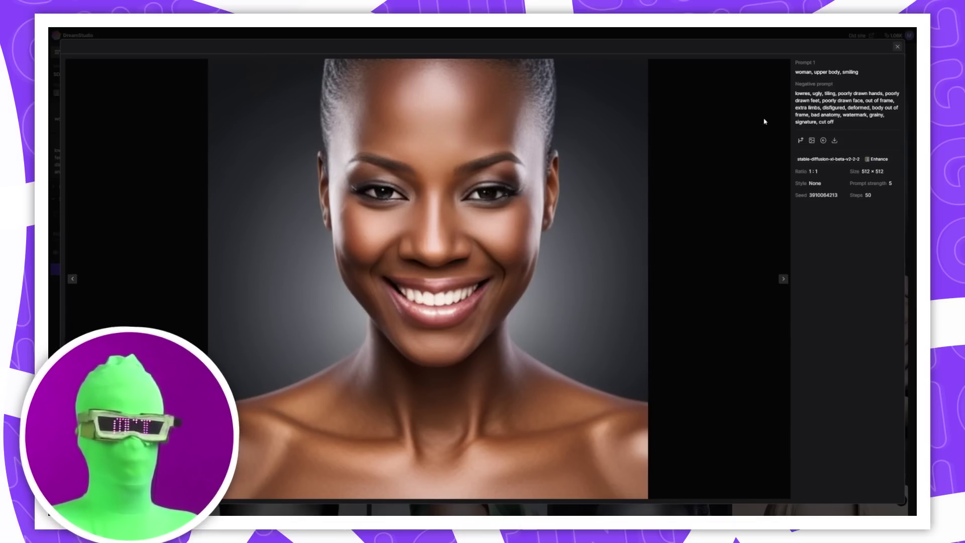
key("Escape")
left_click(115, 268)
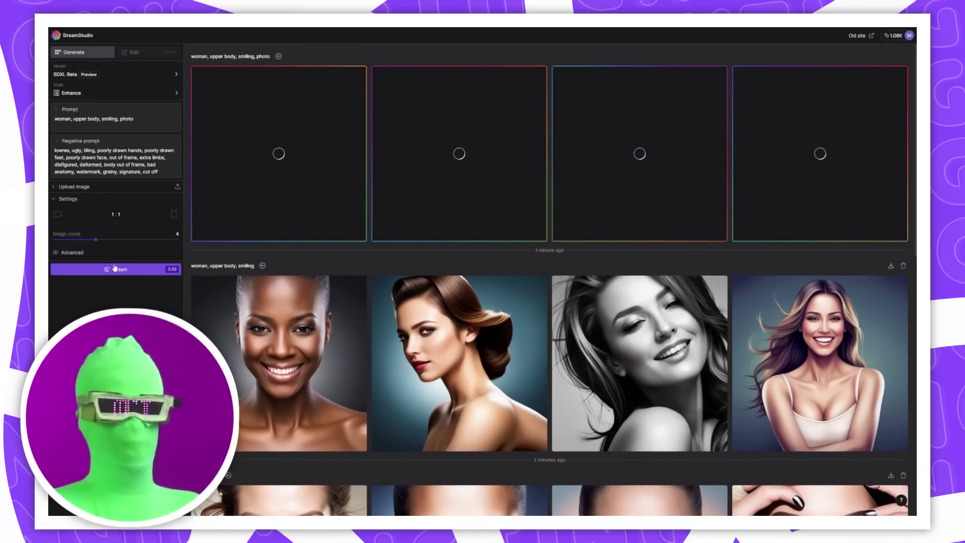
- Browse the photo portraits, including the black-and-white one, in the enlarged viewer
mouse_move(526, 365)
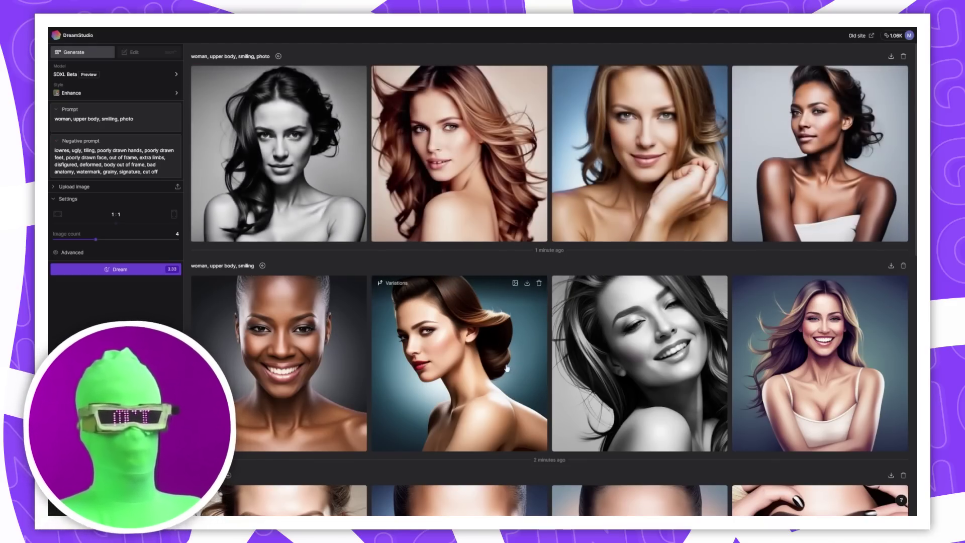
left_click(813, 151)
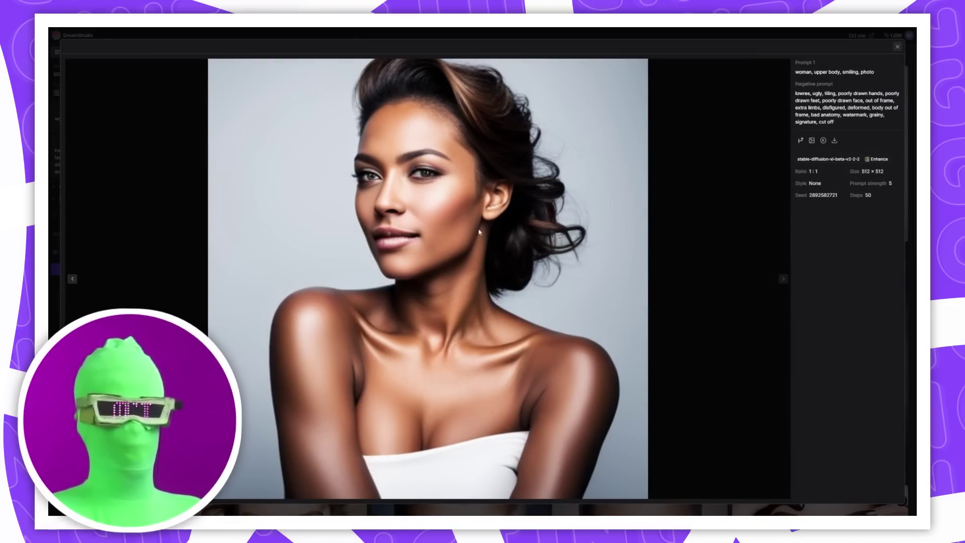
key("Right")
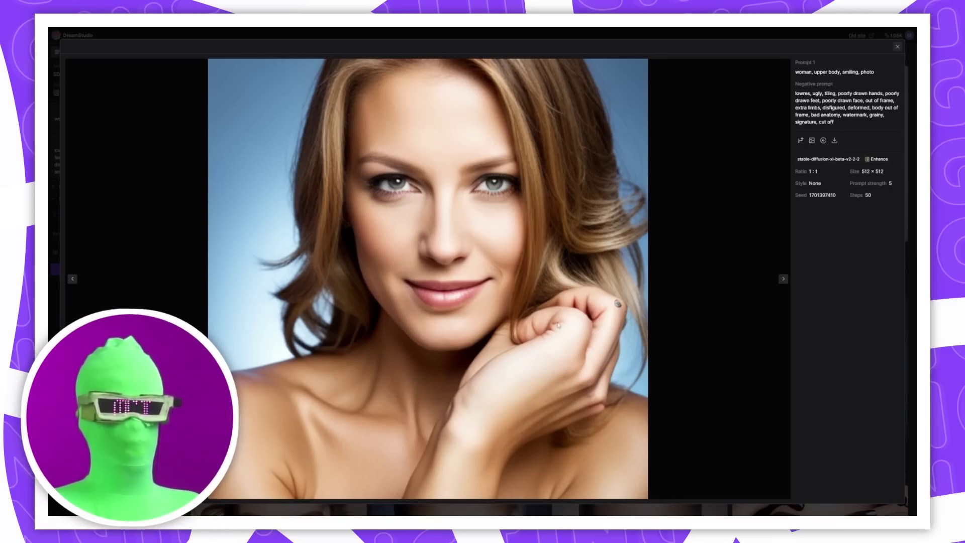
left_click(73, 278)
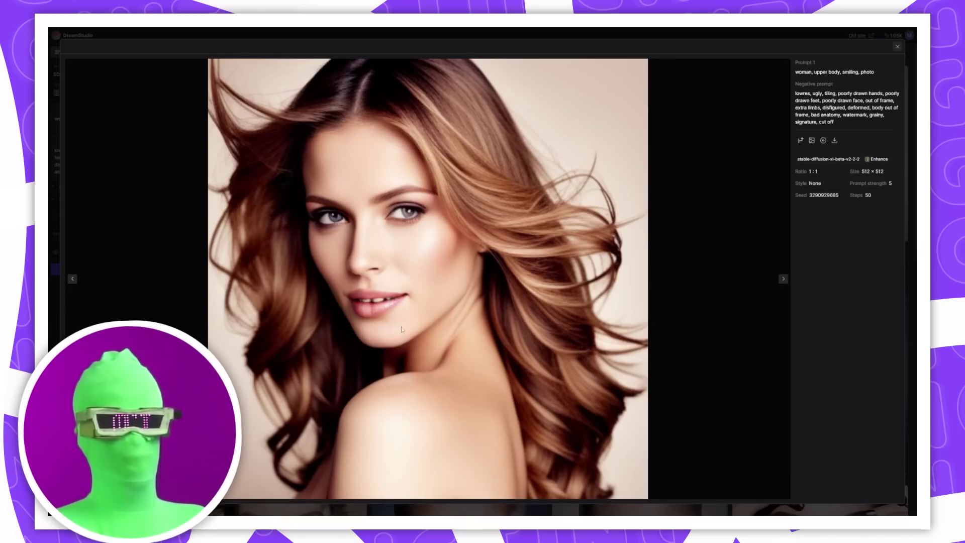
left_click(71, 280)
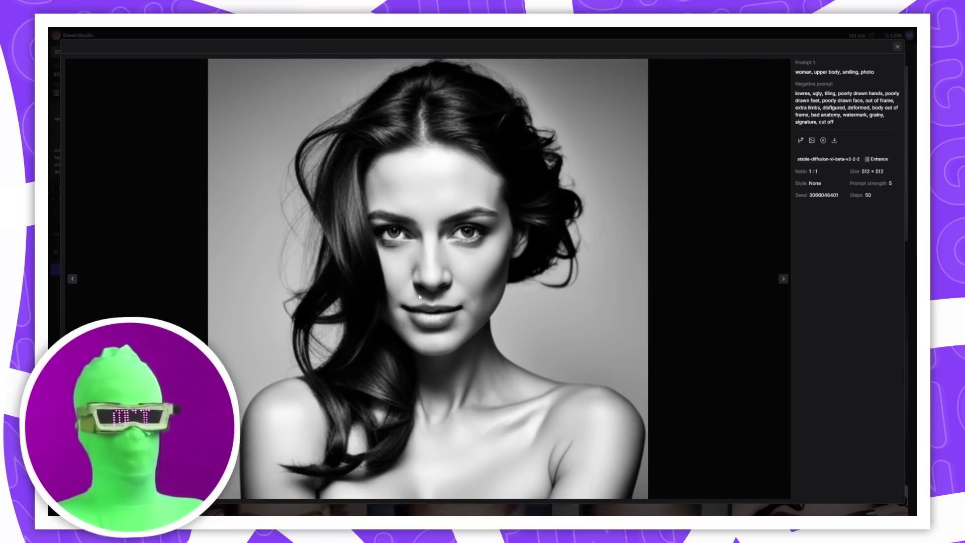
left_click(897, 47)
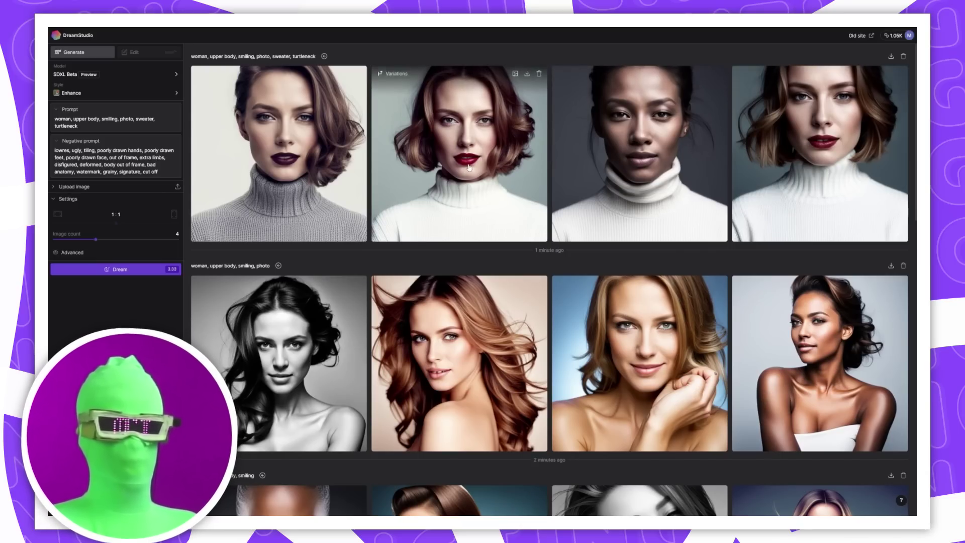
- Replace the prompt with 'sign that says deep learning' and generate four images
left_click(577, 296)
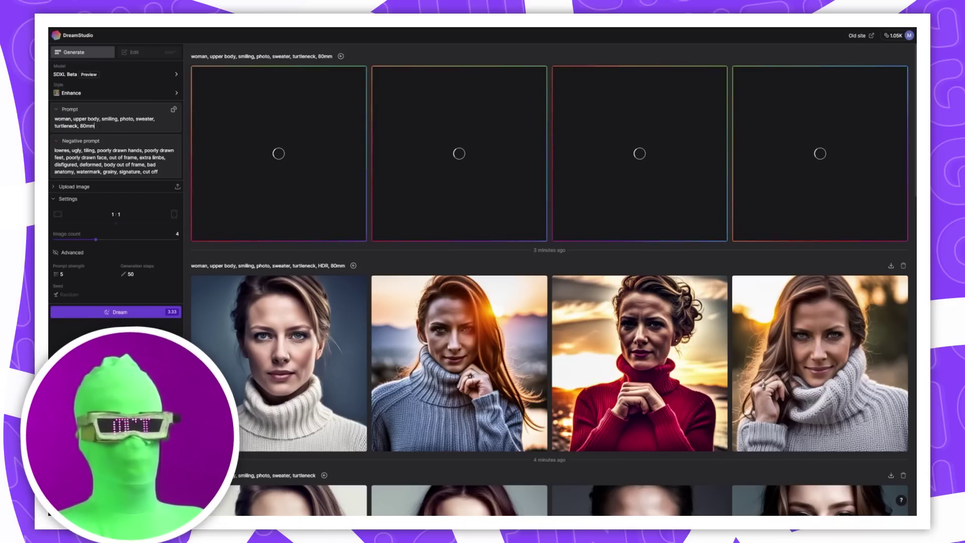
left_click_drag(97, 126, 73, 110)
type("sig")
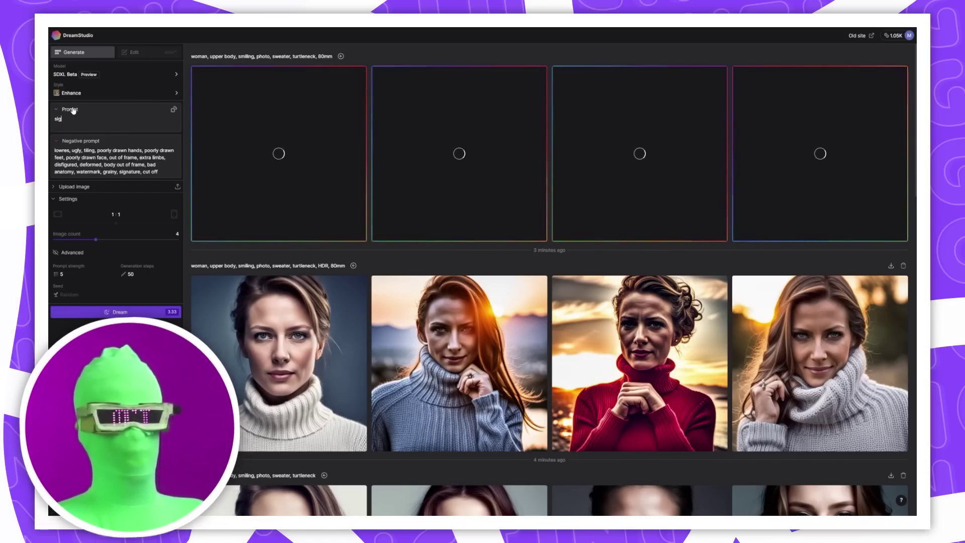
type("n that says ")
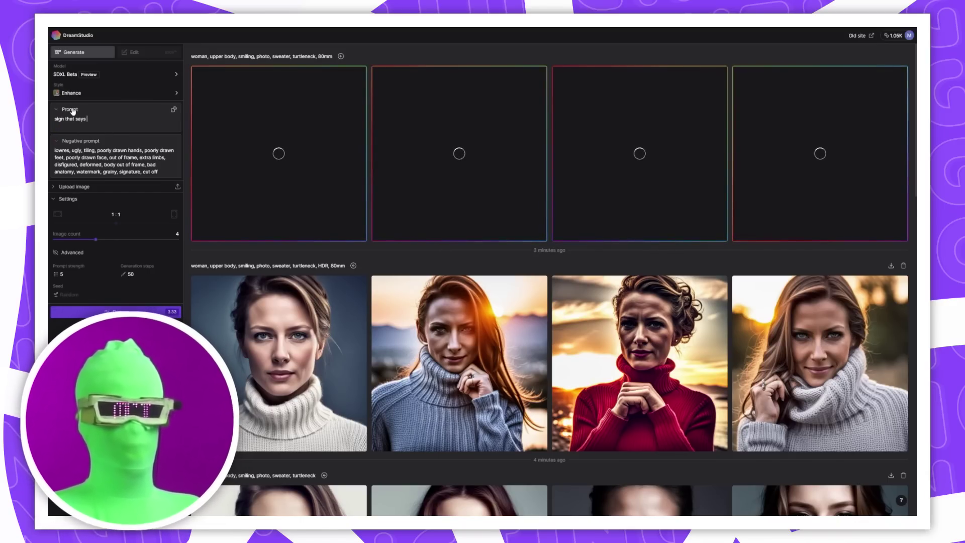
type("deep learning")
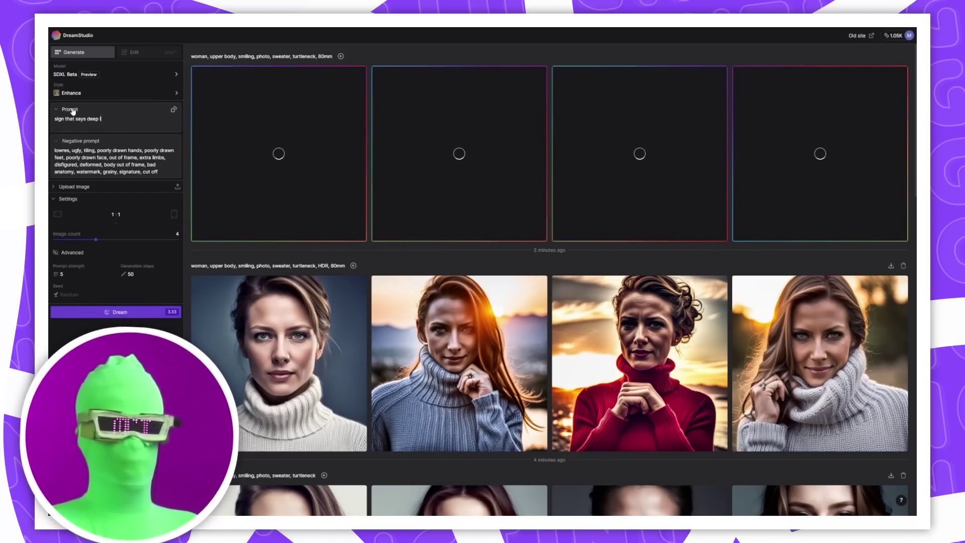
key("Return")
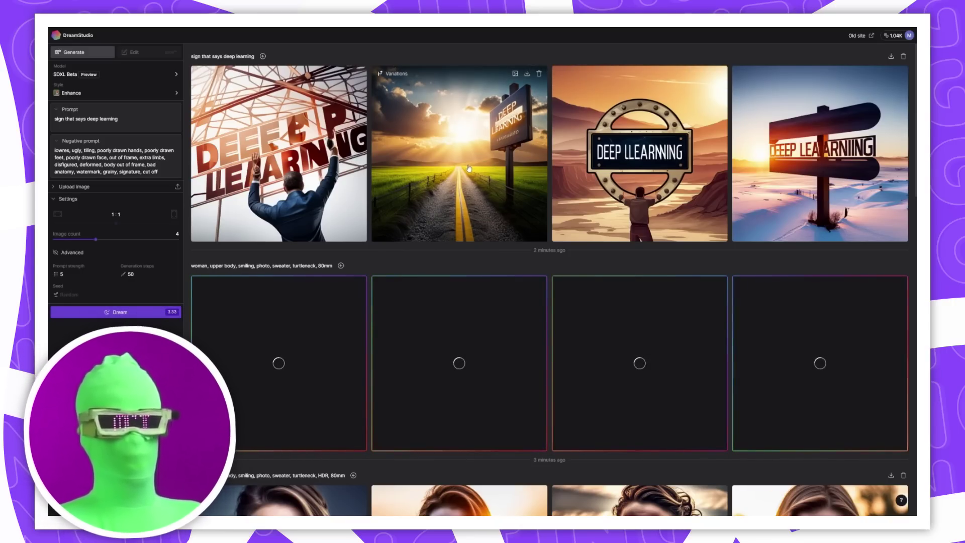
- Scroll up and down the gallery to review the airport sign batches
scroll(468, 167, "down", 2)
scroll(502, 151, "up", 2)
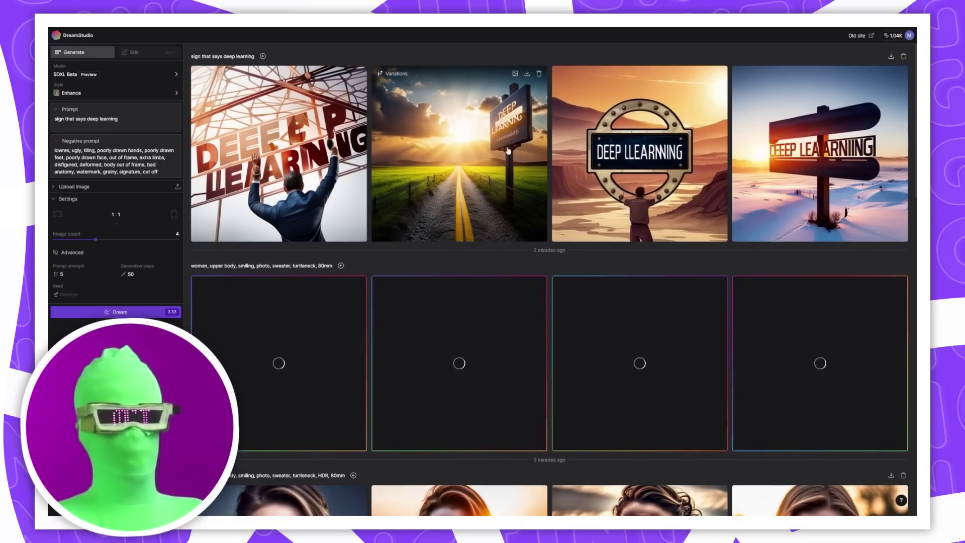
scroll(505, 149, "down", 10)
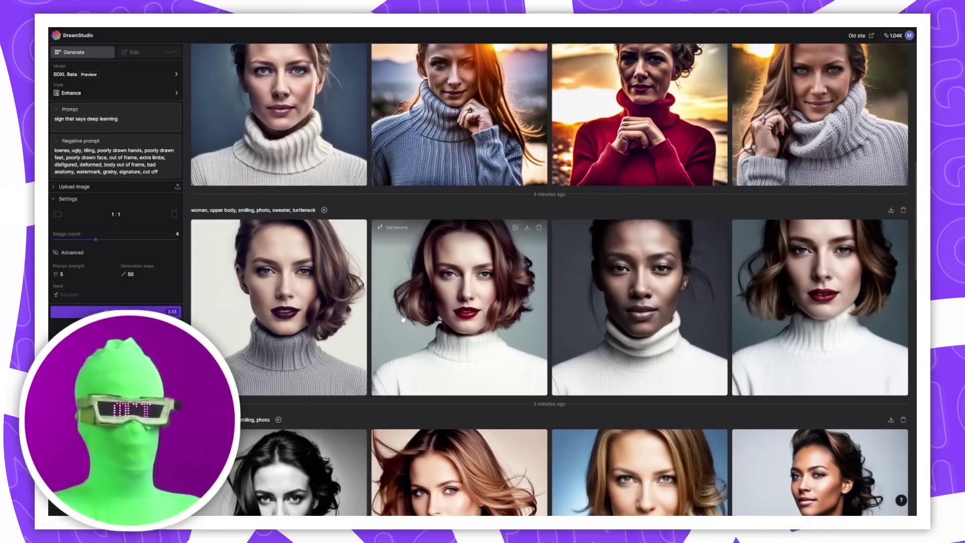
scroll(410, 150, "up", 11)
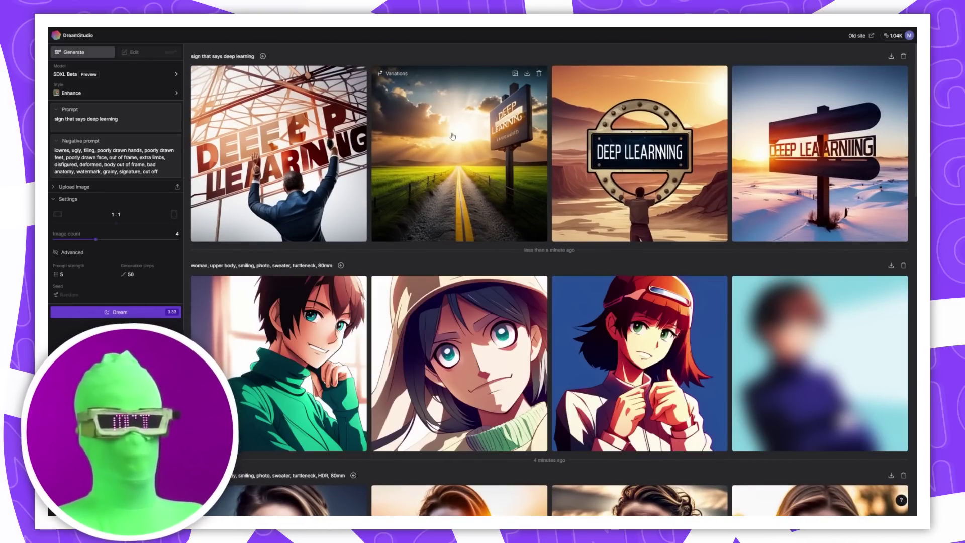
scroll(467, 126, "down", 2)
scroll(477, 120, "up", 2)
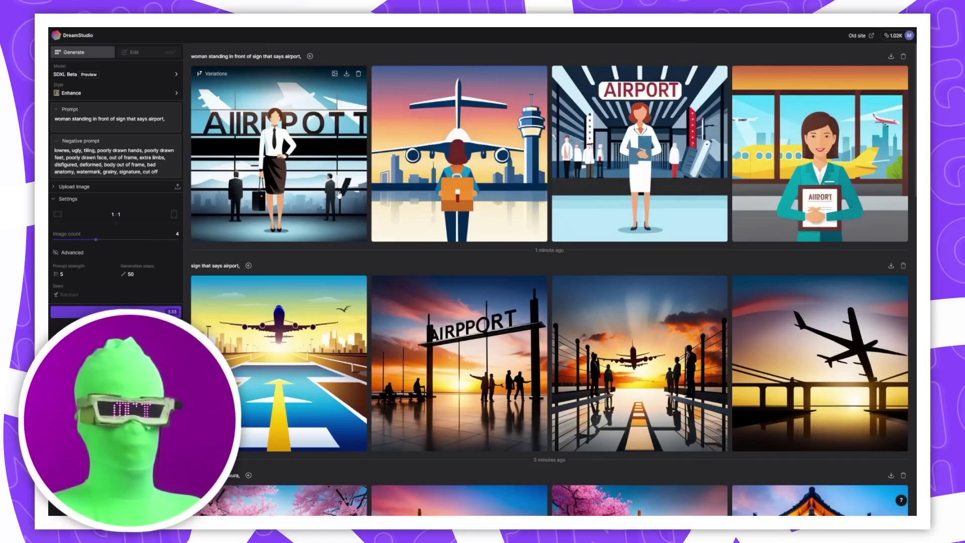
- Inspect an airport image and add 'photo' to the flight attendant prompt
left_click(653, 157)
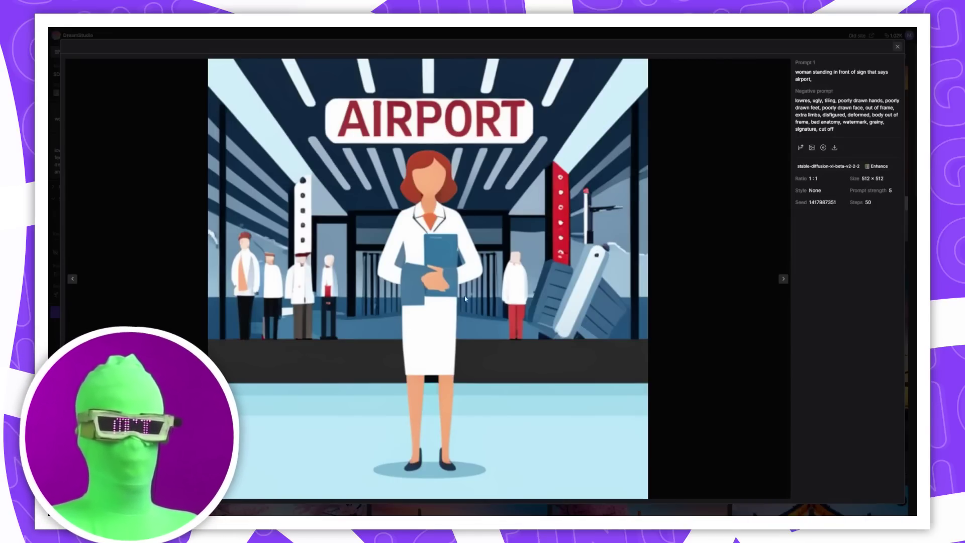
left_click(897, 47)
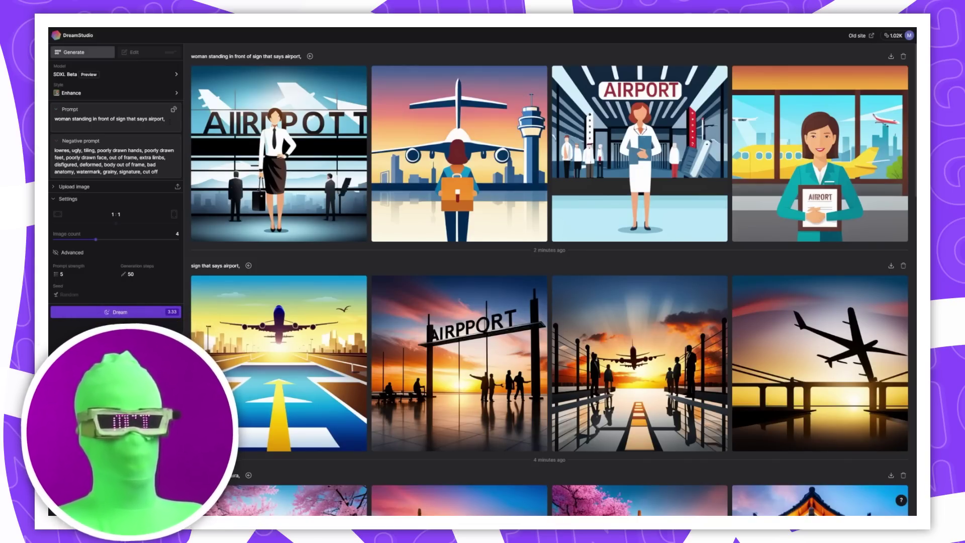
type("photo")
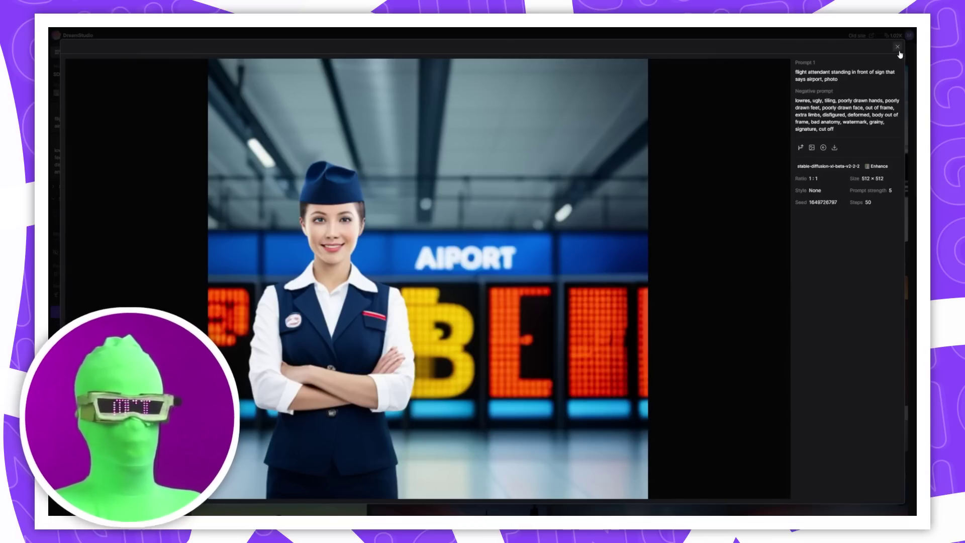
left_click(898, 49)
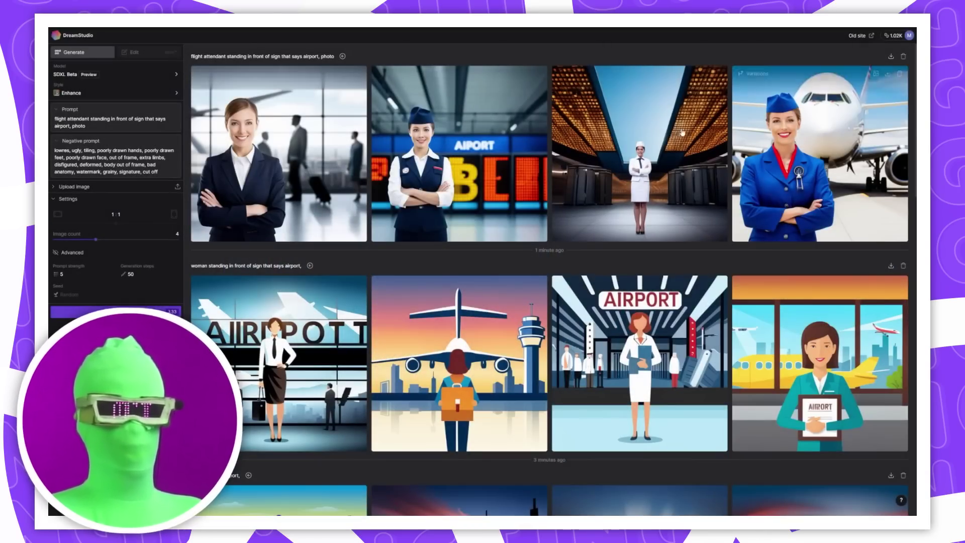
- Compare the flight attendant images in the enlarged view
left_click(833, 188)
key("Escape")
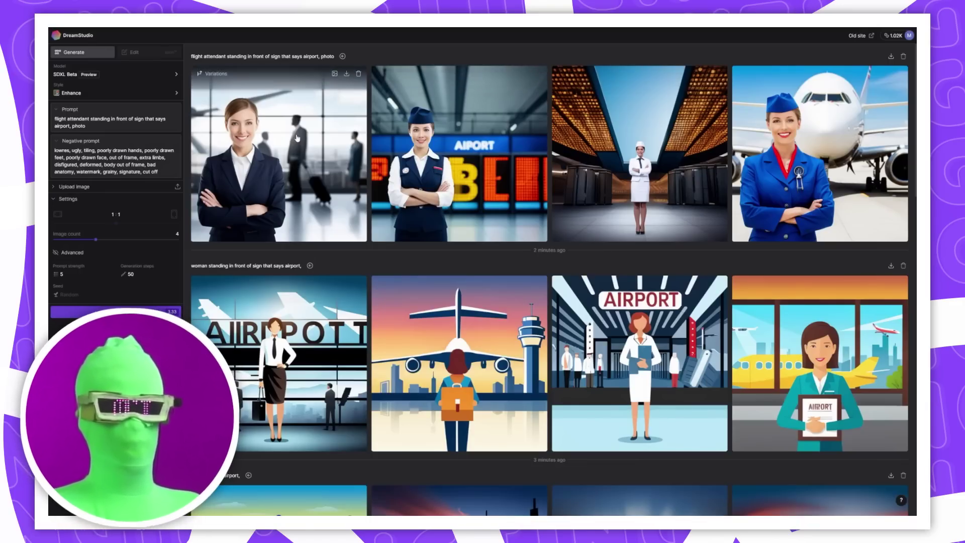
left_click(332, 148)
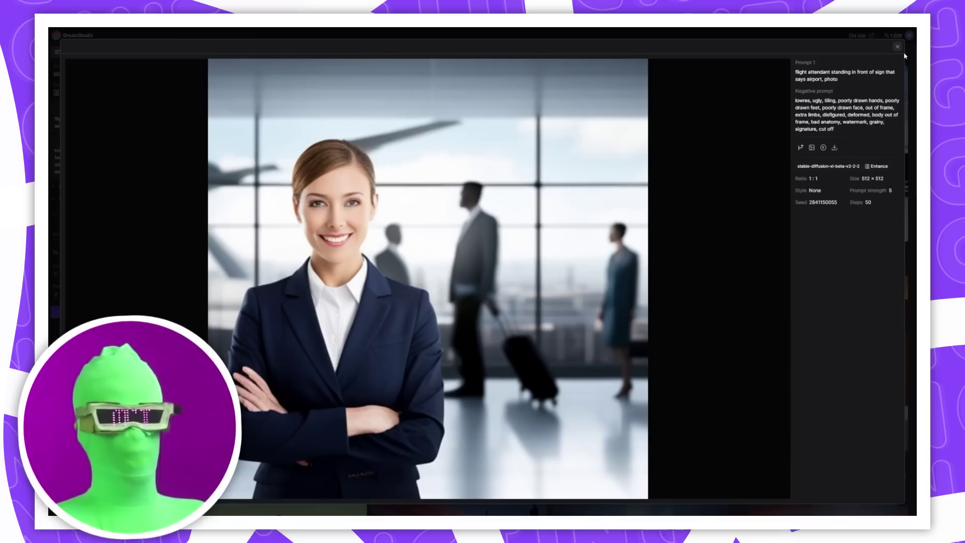
left_click(897, 45)
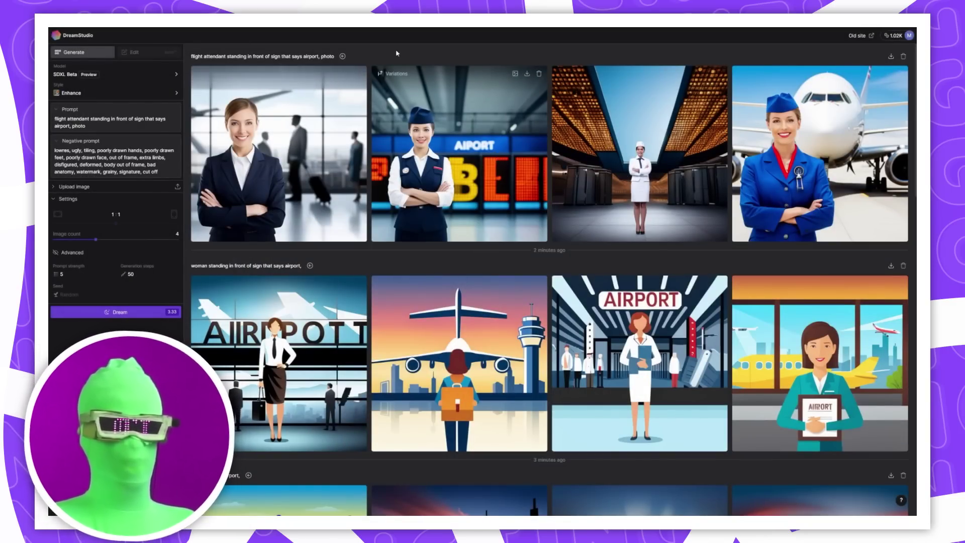
left_click(501, 157)
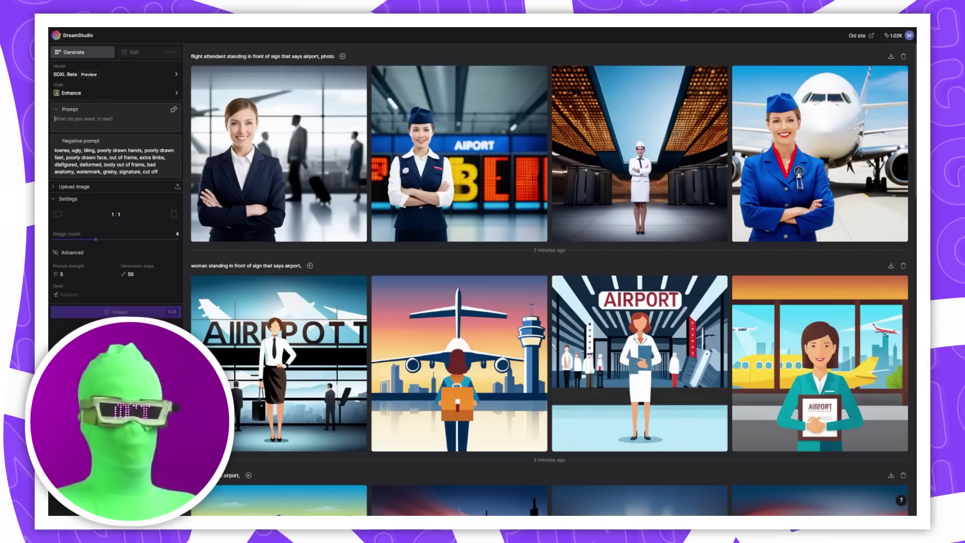
- Generate four 'woman holding coffee cup sitting in restaurant' images and browse them
type("woman holding")
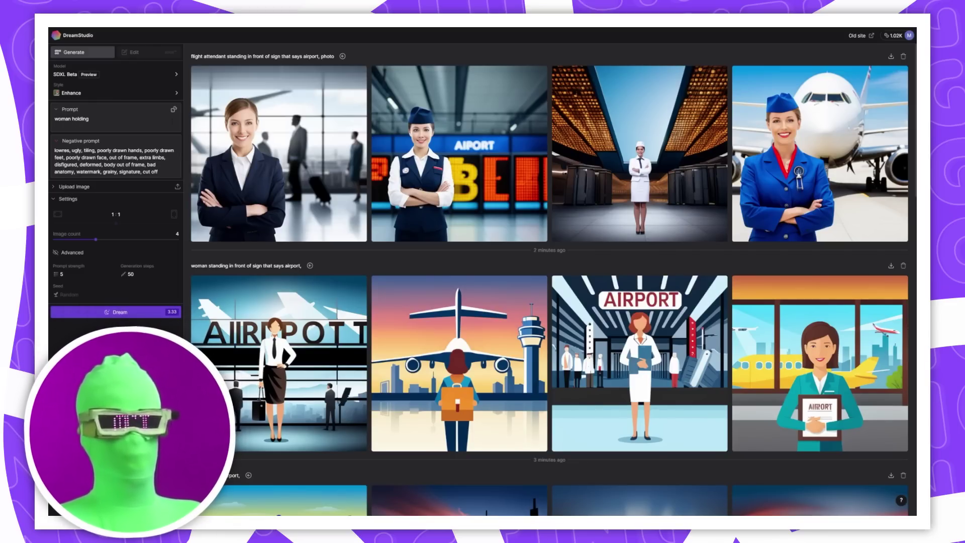
type(" coffee cup in")
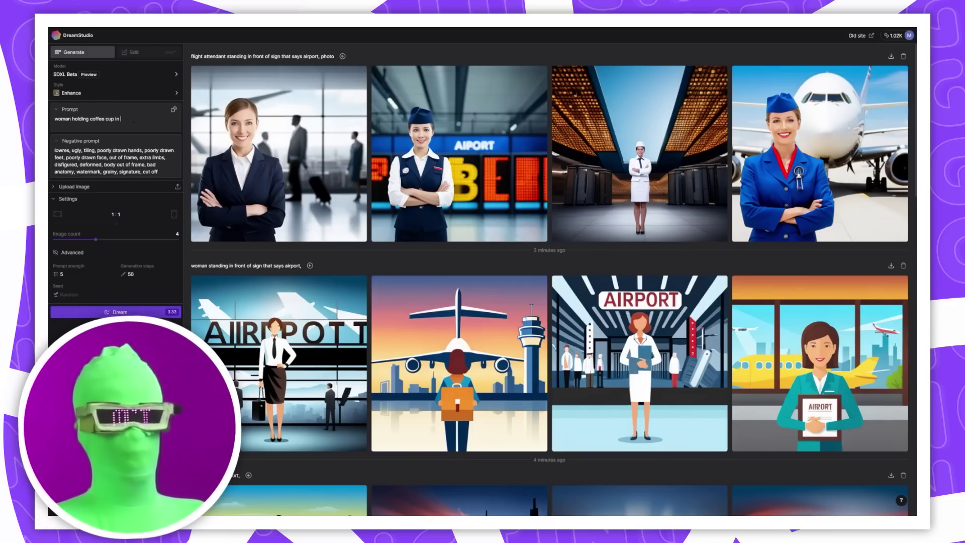
type(" sitting in re")
key("BackSpace")
key("BackSpace")
key("BackSpace")
key("BackSpace")
key("BackSpace")
type("sitting in restaurant")
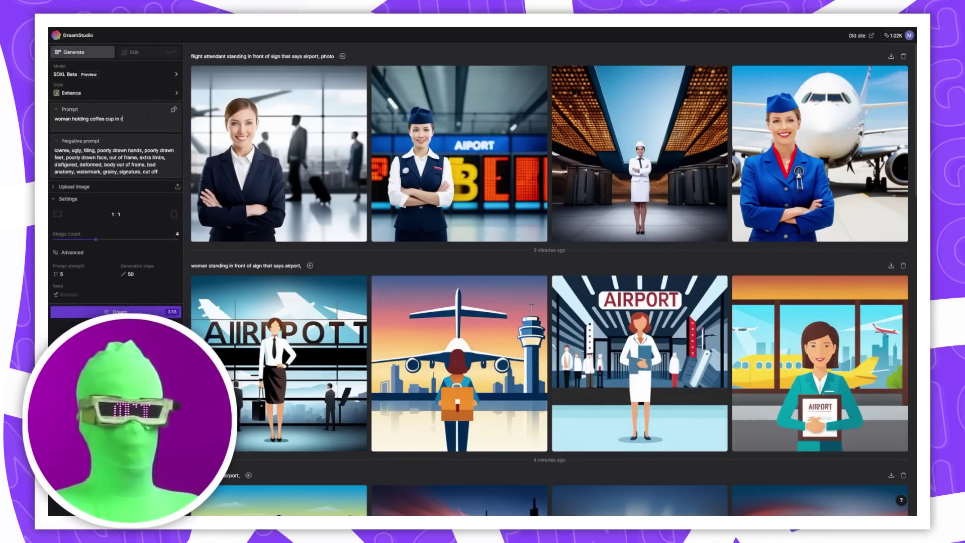
left_click(116, 311)
left_click_drag(159, 118, 53, 115)
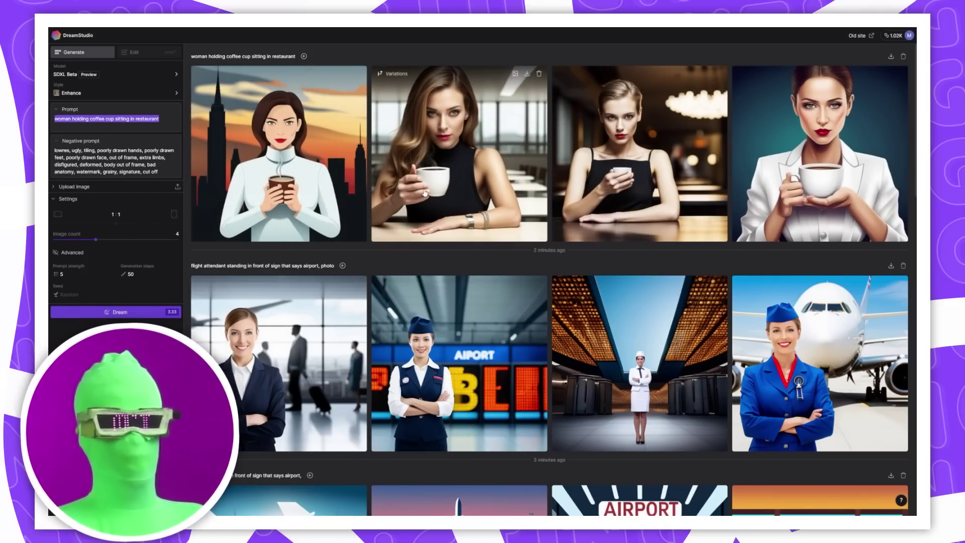
left_click(846, 215)
key("Left")
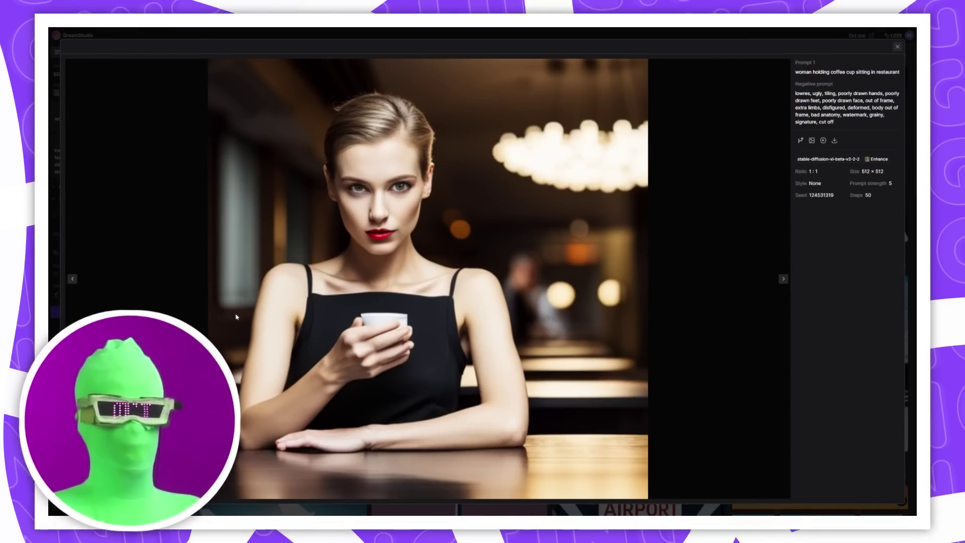
left_click(73, 279)
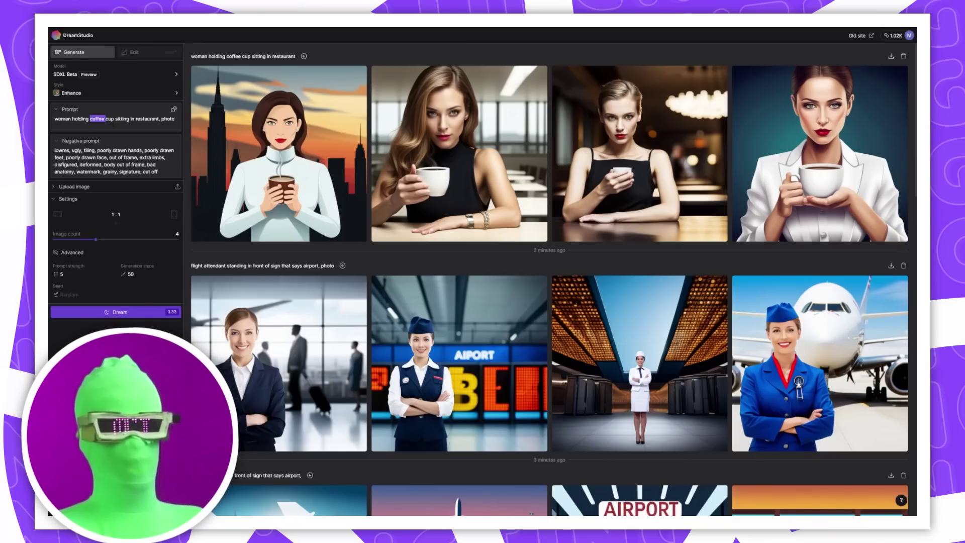
- Replace 'coffee cup' with 'rifle' in the prompt and generate four images
left_click_drag(115, 119, 95, 119)
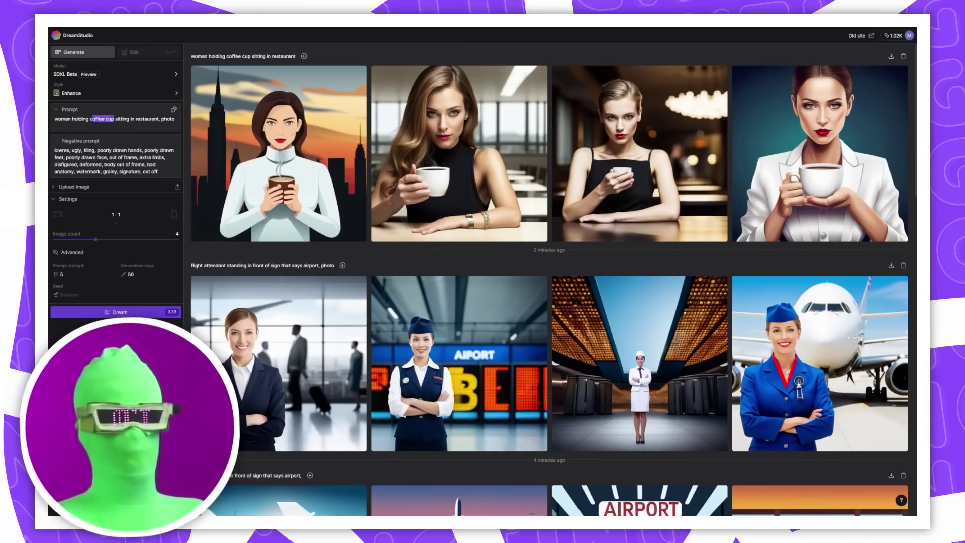
type("rifle")
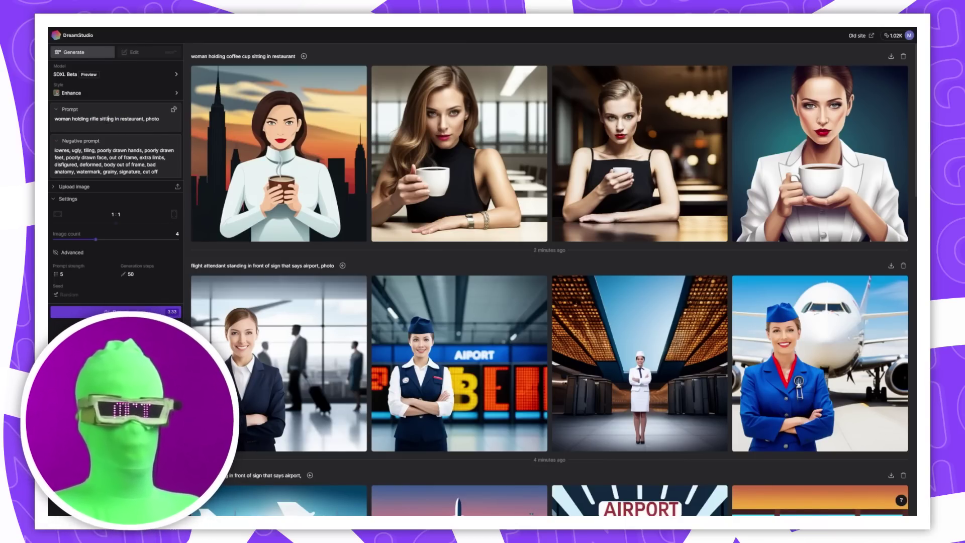
left_click_drag(101, 119, 149, 119)
left_click(160, 119)
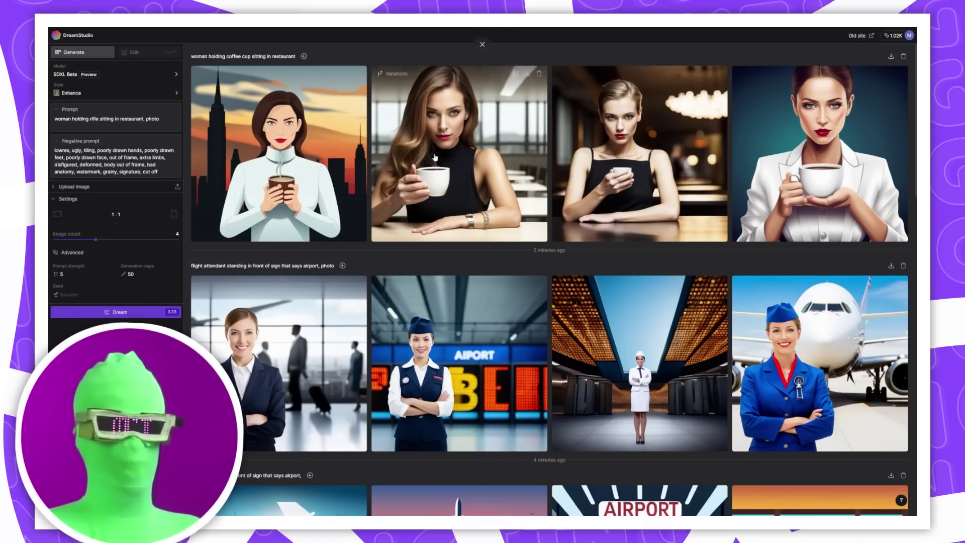
left_click(116, 312)
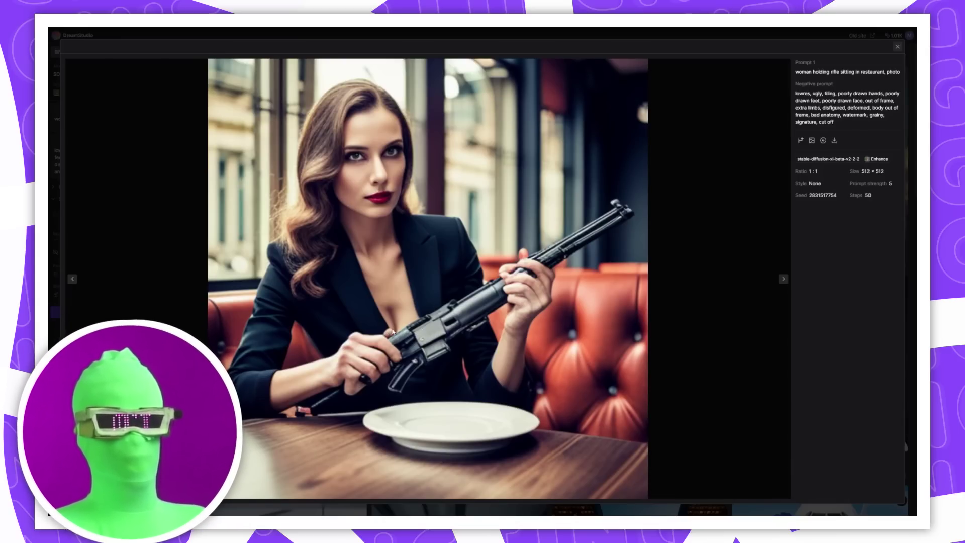
- Flip through the rifle restaurant images and close the viewer
key("Right")
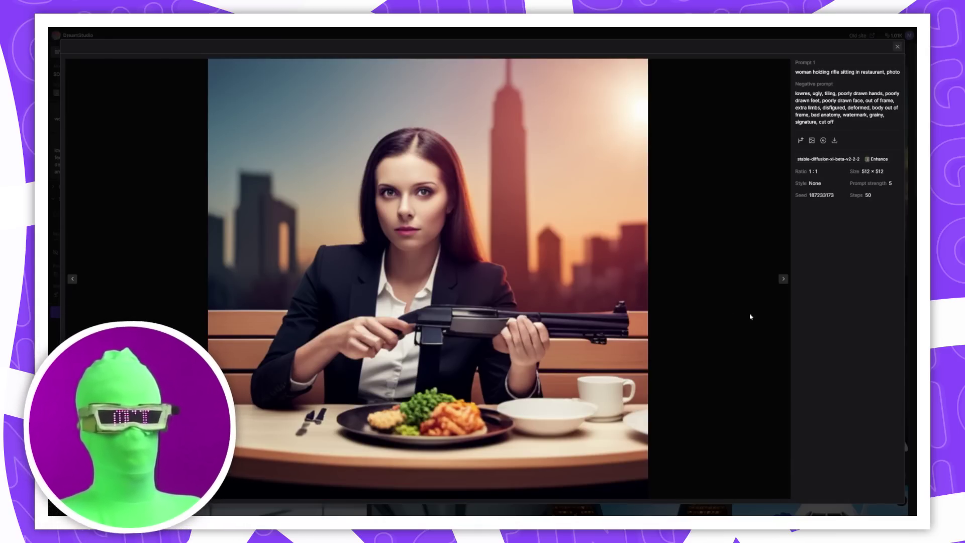
left_click(782, 279)
left_click(781, 279)
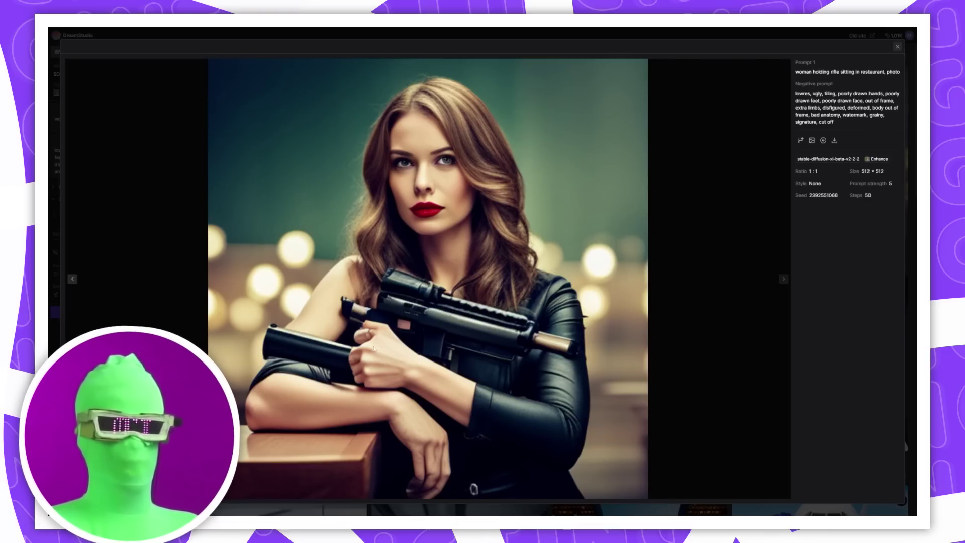
left_click(897, 46)
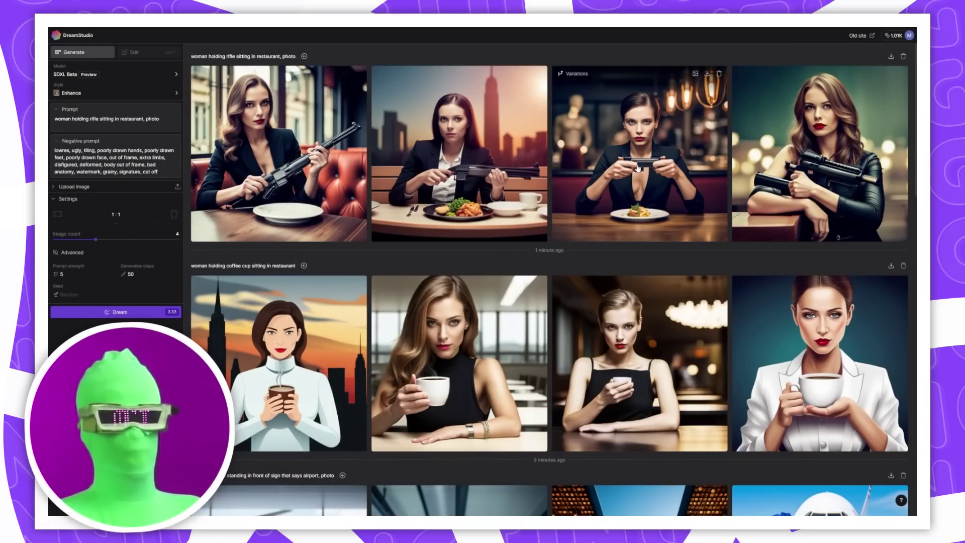
- Rewrite the prompt as 'woman holding sign that says deep learning smiling' and generate
left_click(88, 115)
key("ctrl+a")
type("woman holding sig")
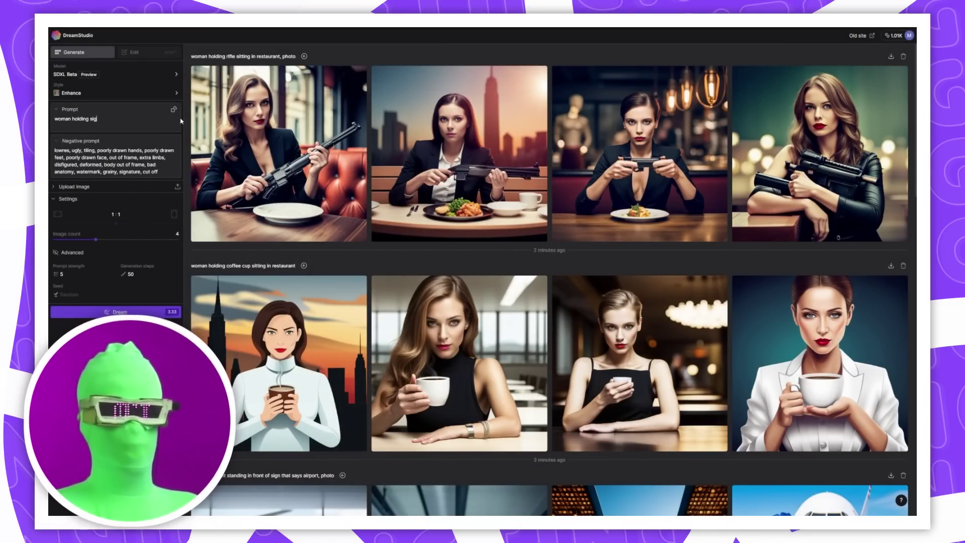
type("n that says deep learning smiling, photo")
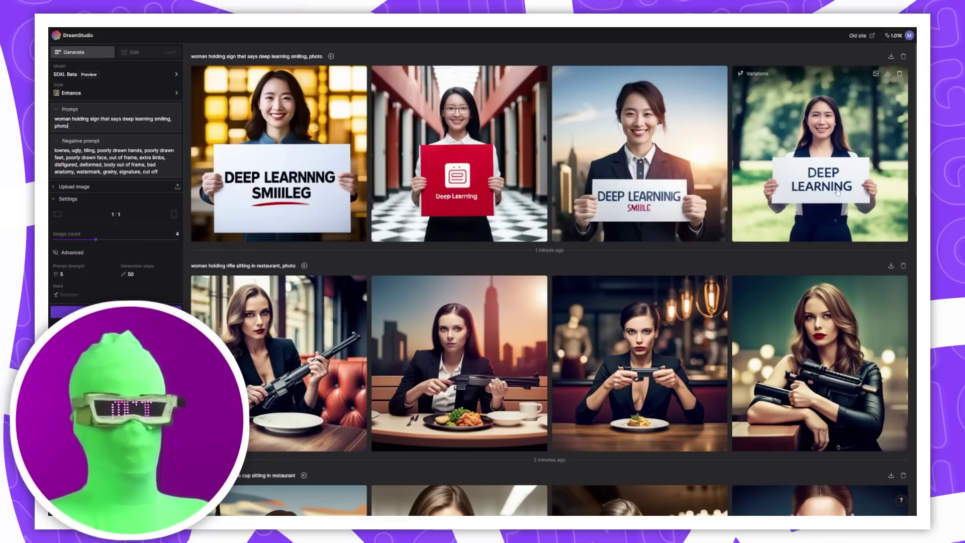
left_click(834, 193)
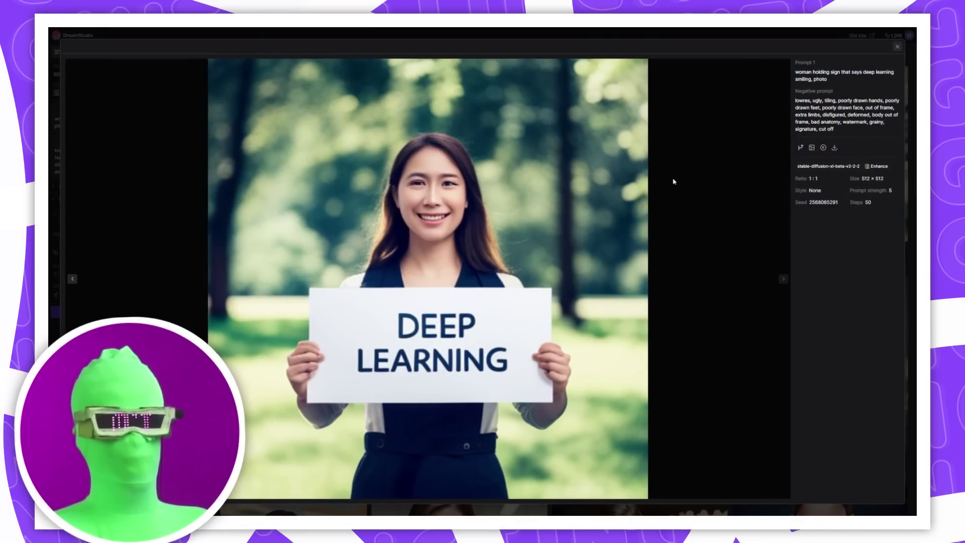
- Review the deep learning sign images, then toggle the image upload and advanced sections
left_click(72, 279)
left_click(72, 279)
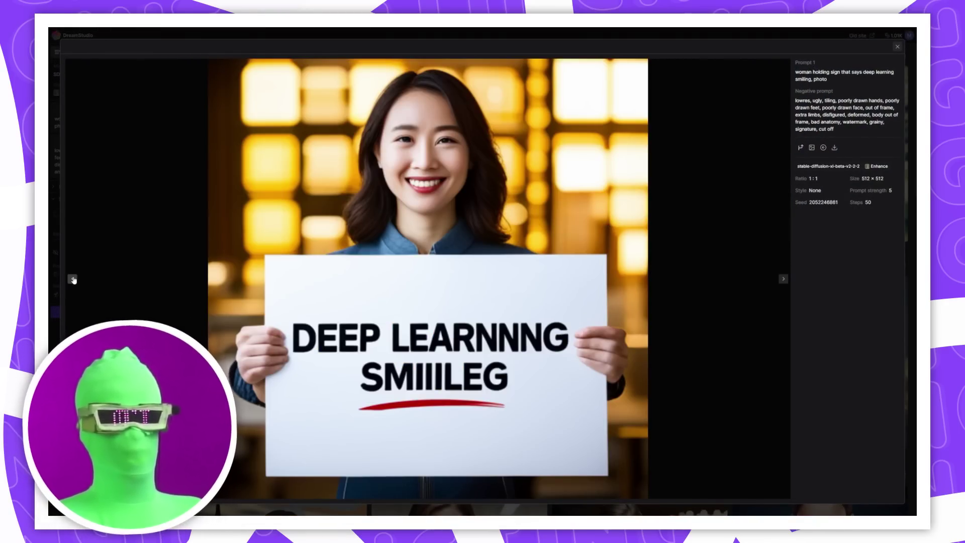
key("Escape")
left_click(57, 187)
left_click(56, 187)
left_click(71, 253)
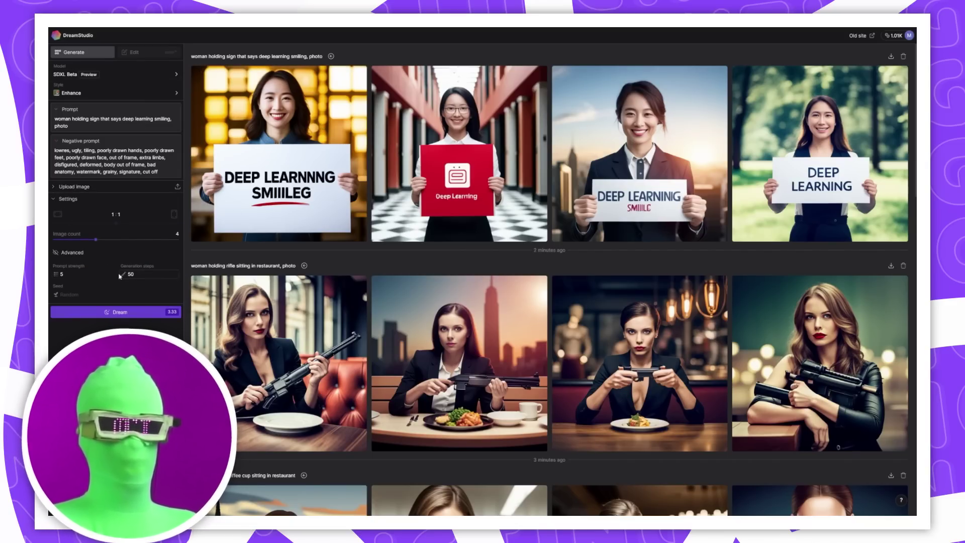
- Replace the prompt with the pasted 'superhero woman flying, photo' prompt
left_click(70, 252)
left_click(70, 120)
key("ctrl+a")
key("BackSpace")
type("wo")
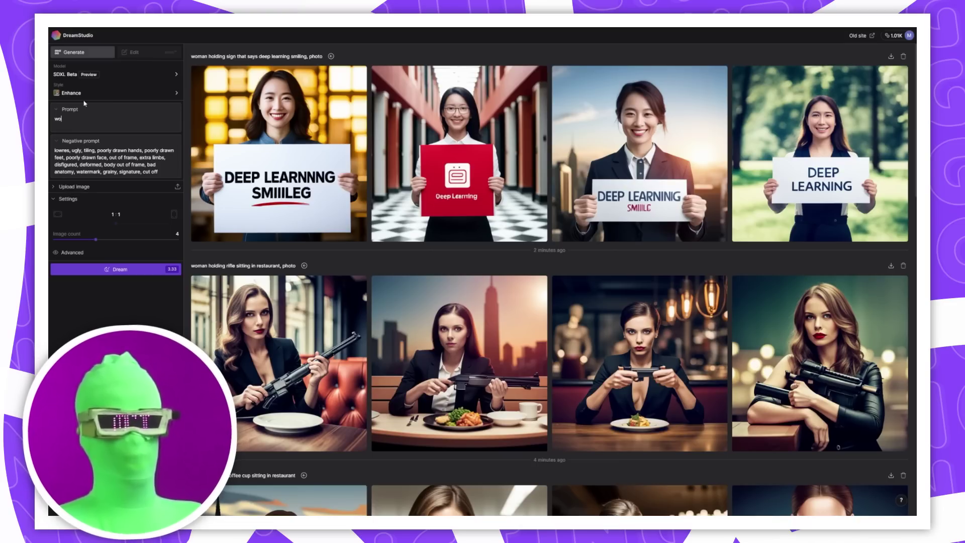
key("BackSpace")
key("BackSpace")
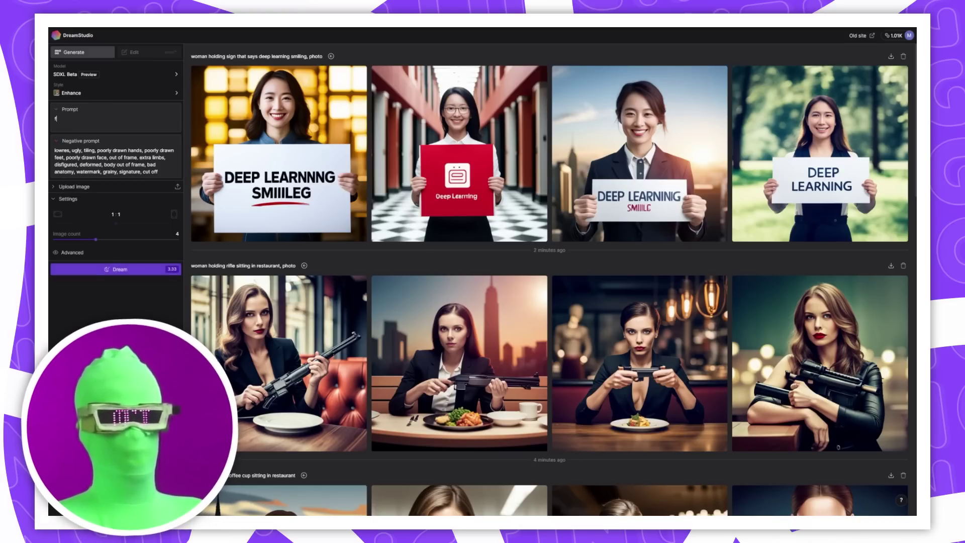
key("ctrl+v")
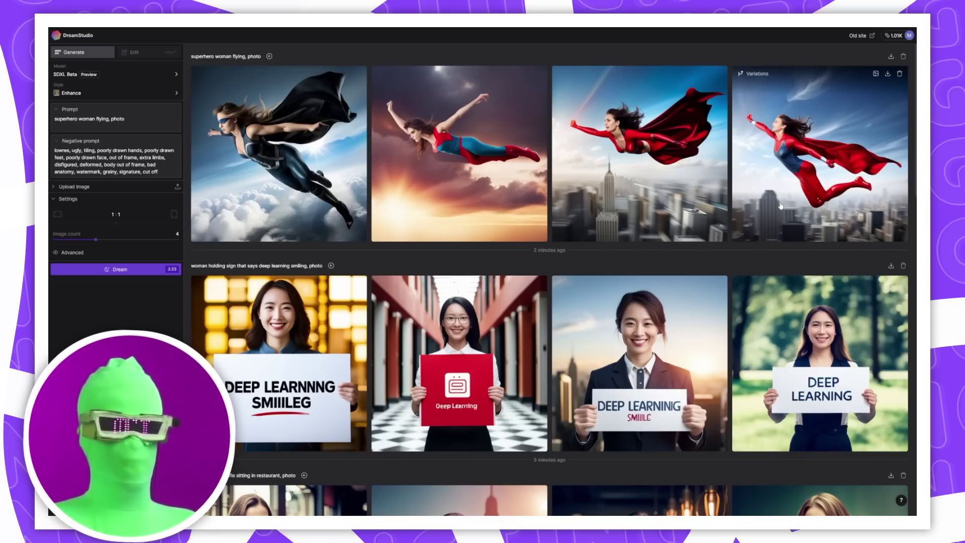
- Browse the superhero images, then reveal prompt strength 5 and 50 steps under Advanced
left_click(347, 166)
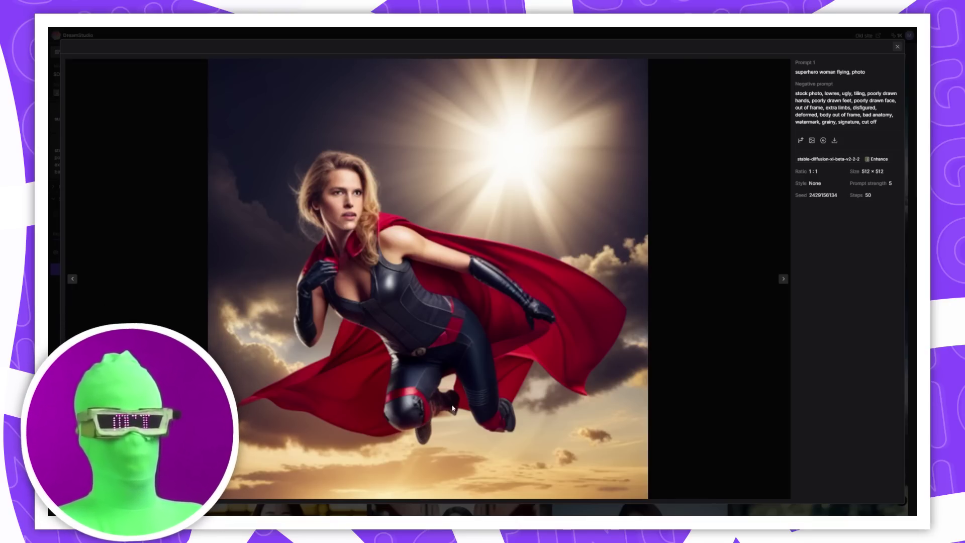
left_click(781, 280)
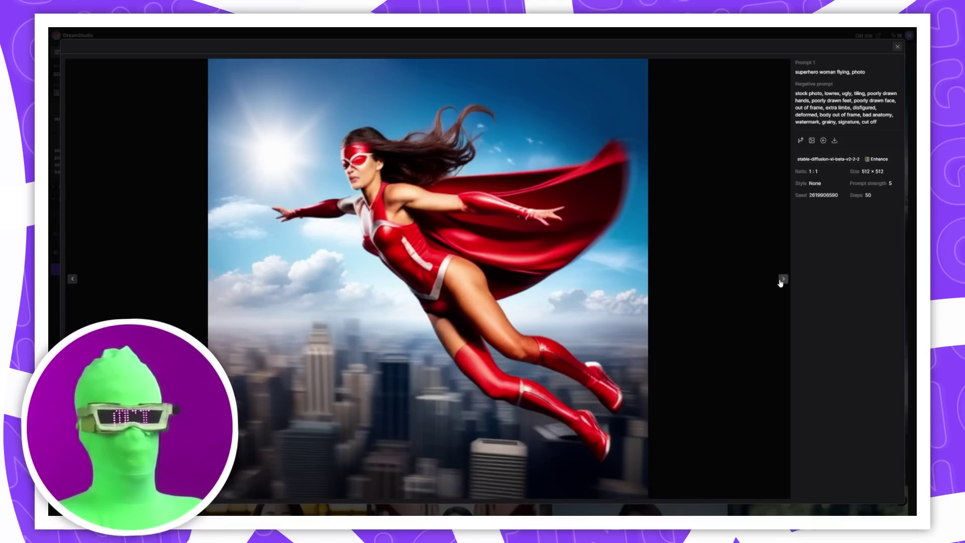
left_click(781, 280)
left_click(665, 347)
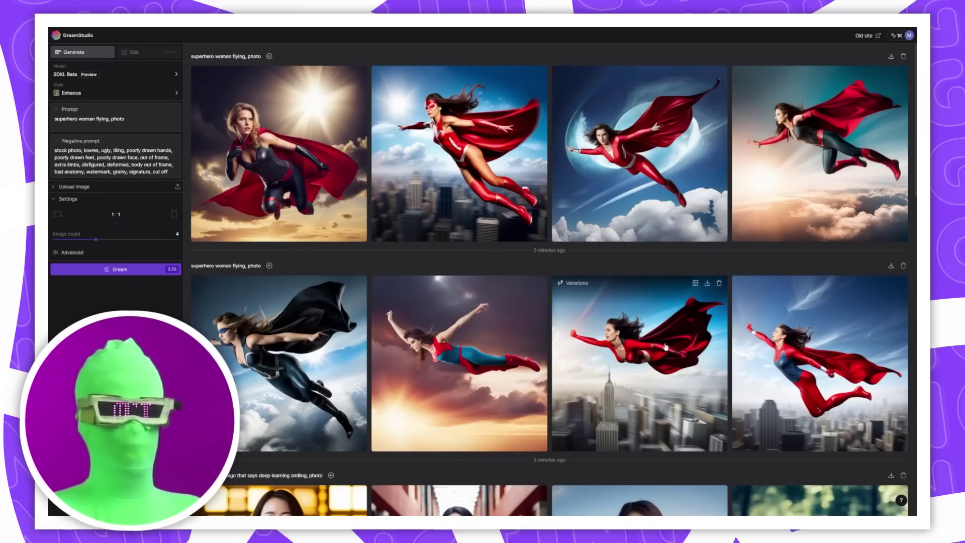
left_click(70, 252)
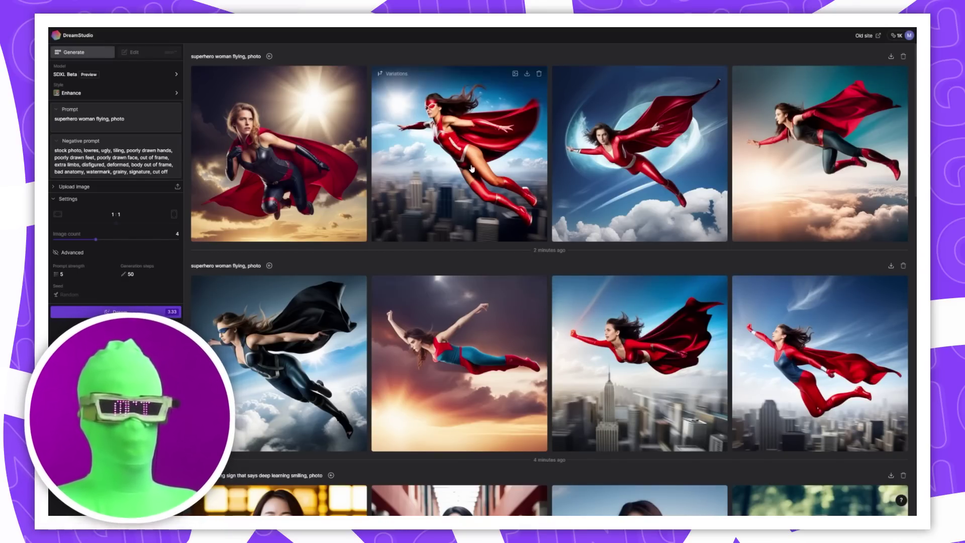
- Add ', motion blur,' and an actress's name to the prompt, then generate four images
left_click(125, 119)
type(", motion blur,")
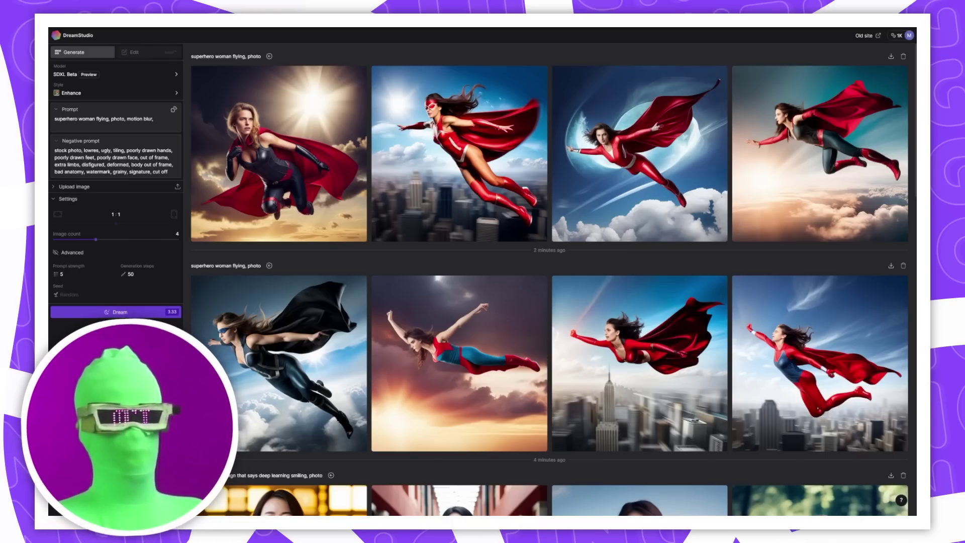
key("ctrl+Home")
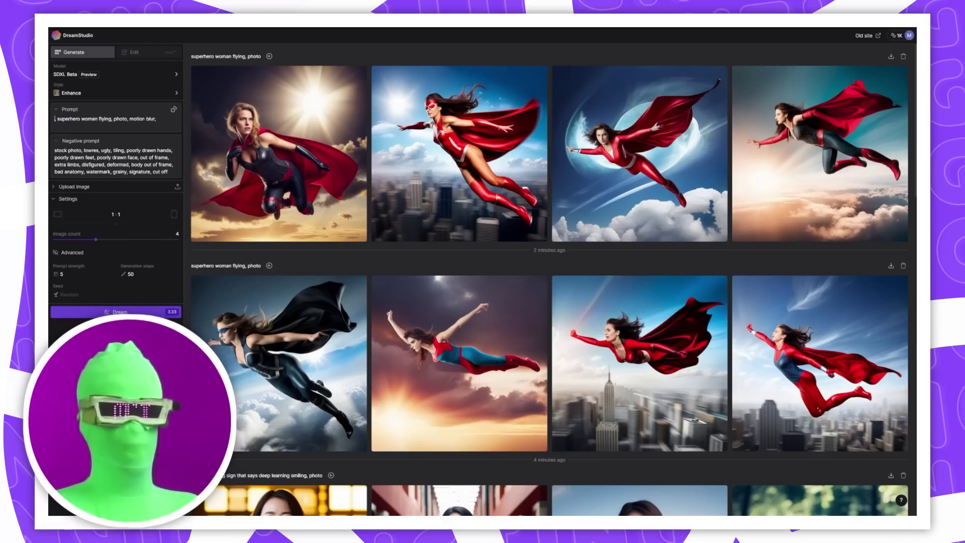
type("emma watson,")
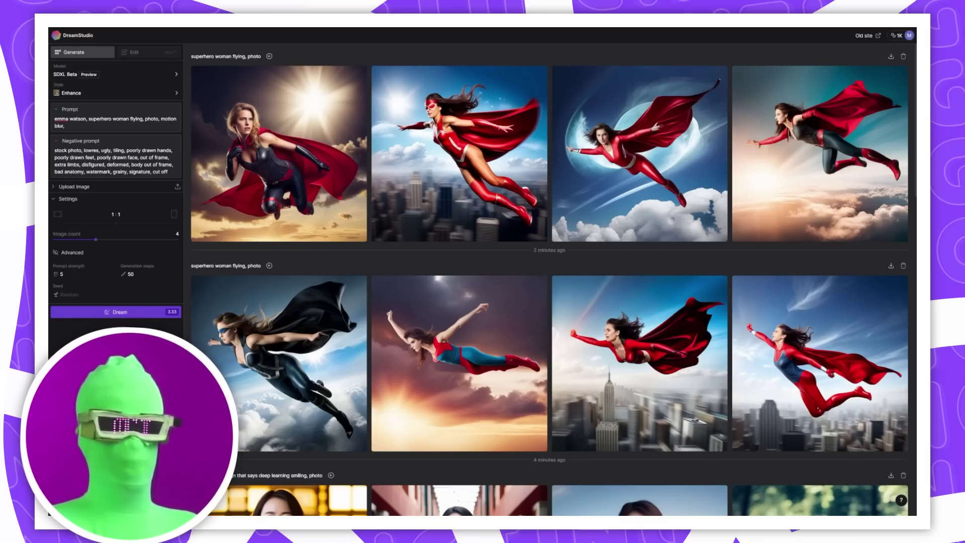
type("photo, face")
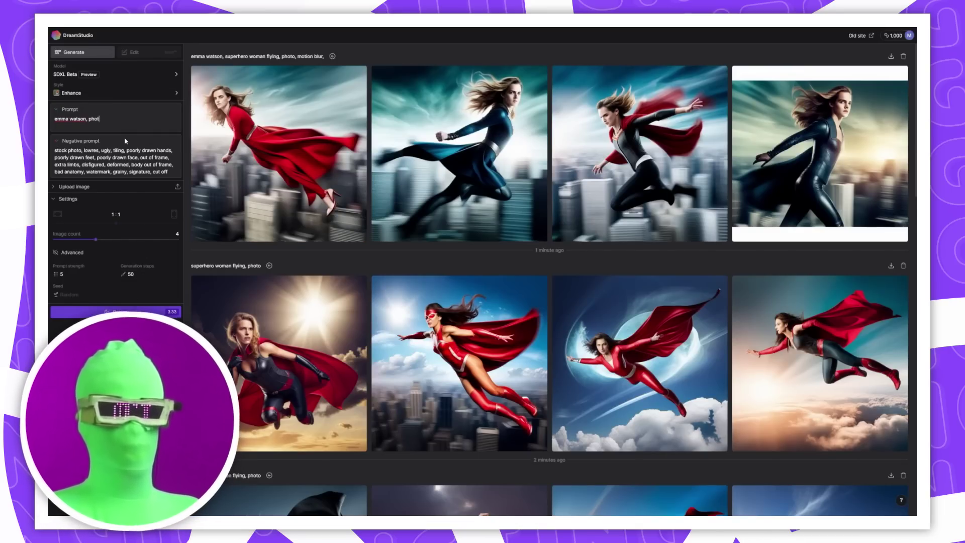
key("ctrl+Return")
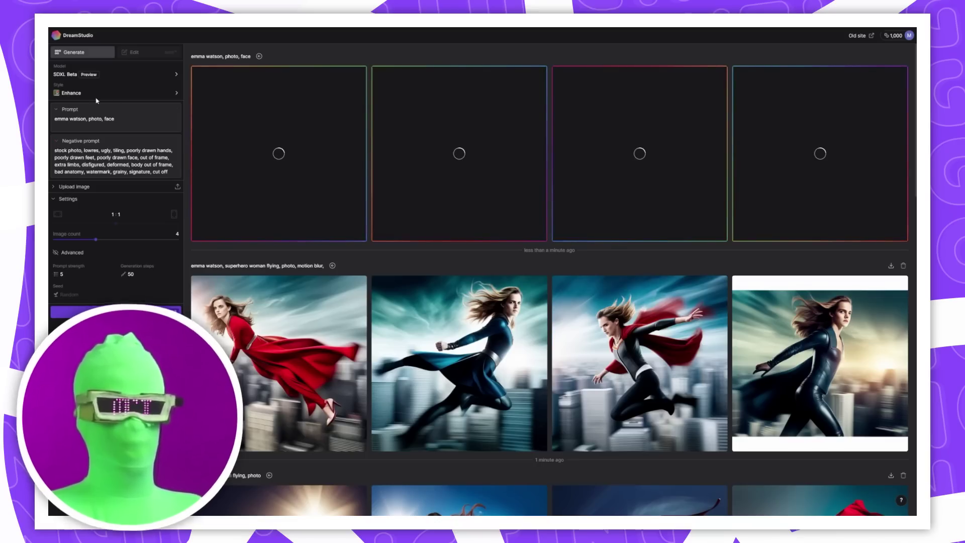
- Generate 'photo, face' portrait batches for two other actresses by swapping the name
type("gal gadot")
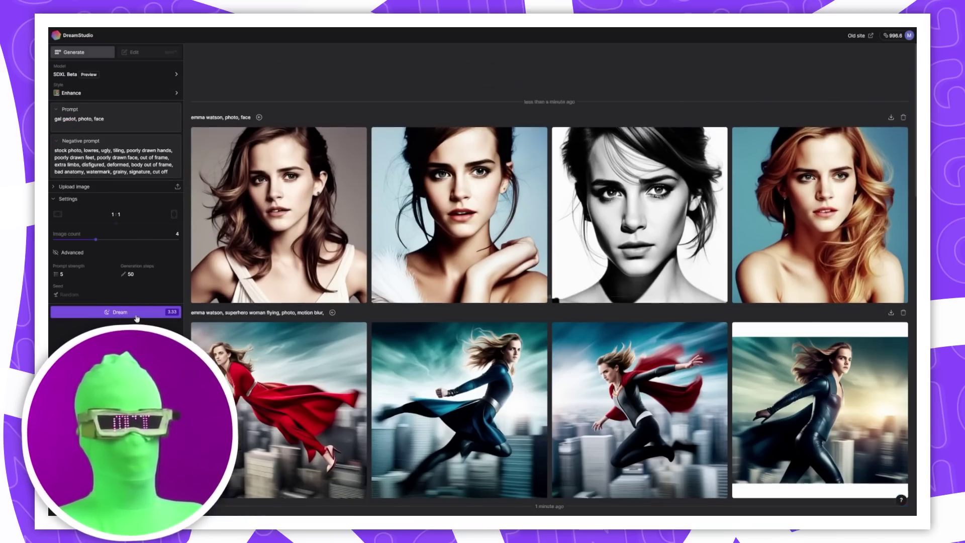
left_click(136, 314)
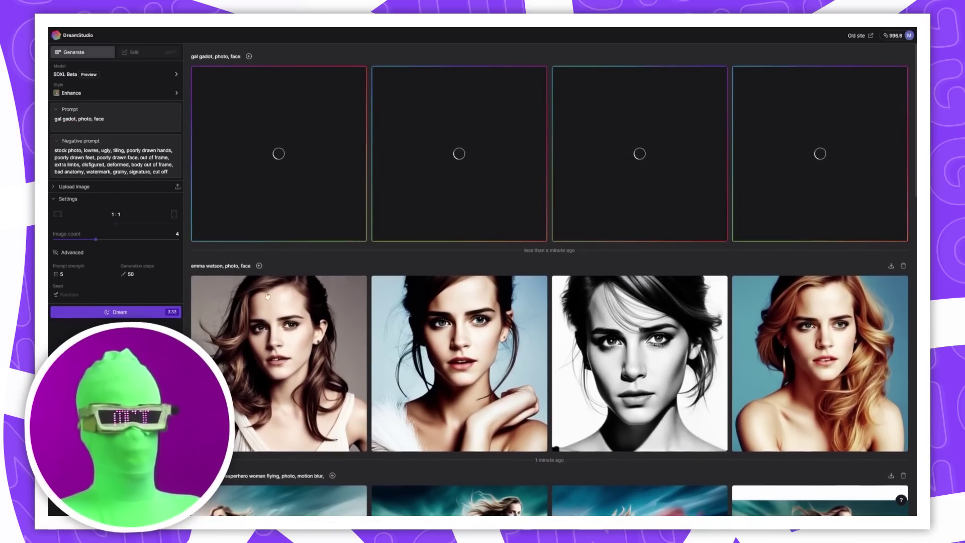
key("BackSpace")
key("BackSpace")
key("BackSpace")
key("BackSpace")
key("BackSpace")
key("BackSpace")
key("BackSpace")
key("BackSpace")
key("BackSpace")
key("BackSpace")
type("jessica al")
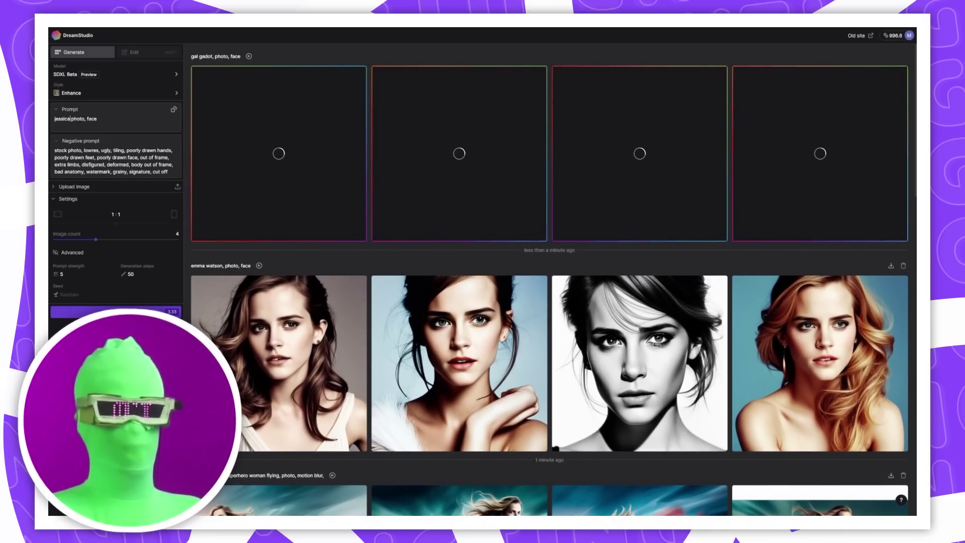
type("ba,")
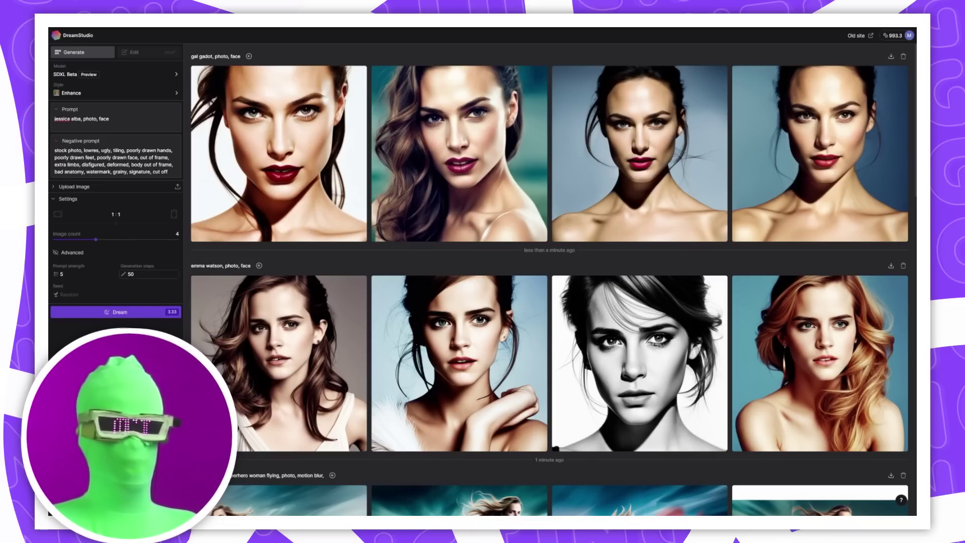
left_click(144, 311)
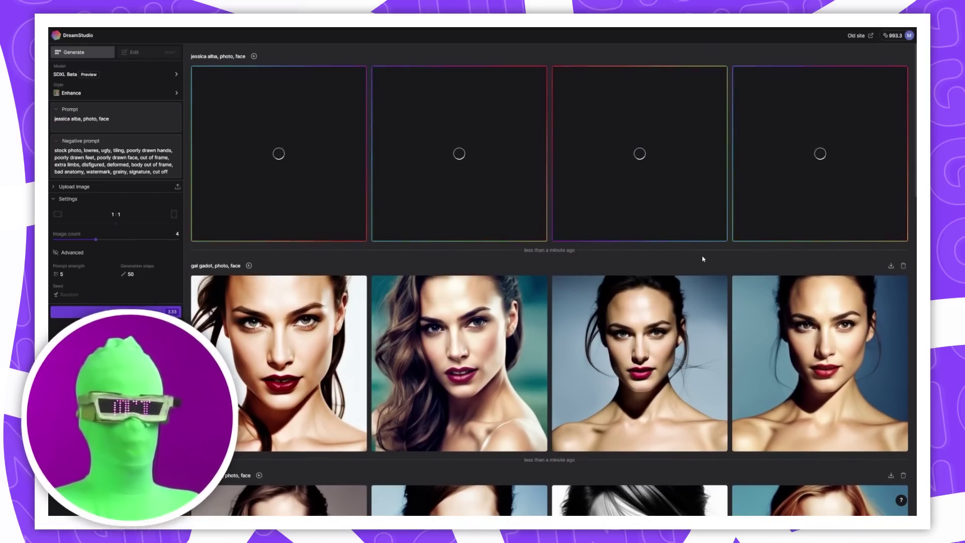
scroll(859, 326, "down", 1)
scroll(859, 327, "up", 1)
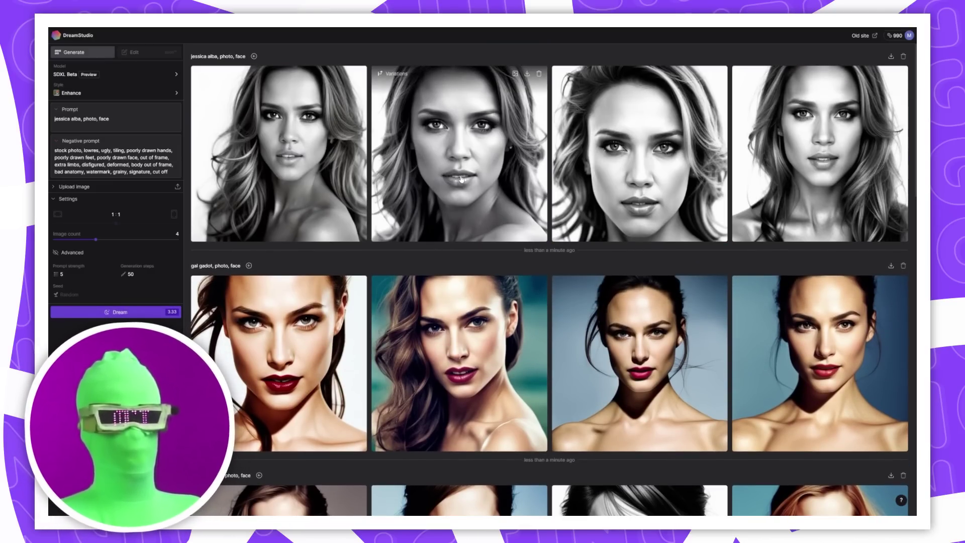
- Replace the prompt with 'movie poster, superhero woman,' and review the resulting posters enlarged
scroll(460, 178, "down", 3)
left_click(116, 109)
key("ctrl+a")
type("movie")
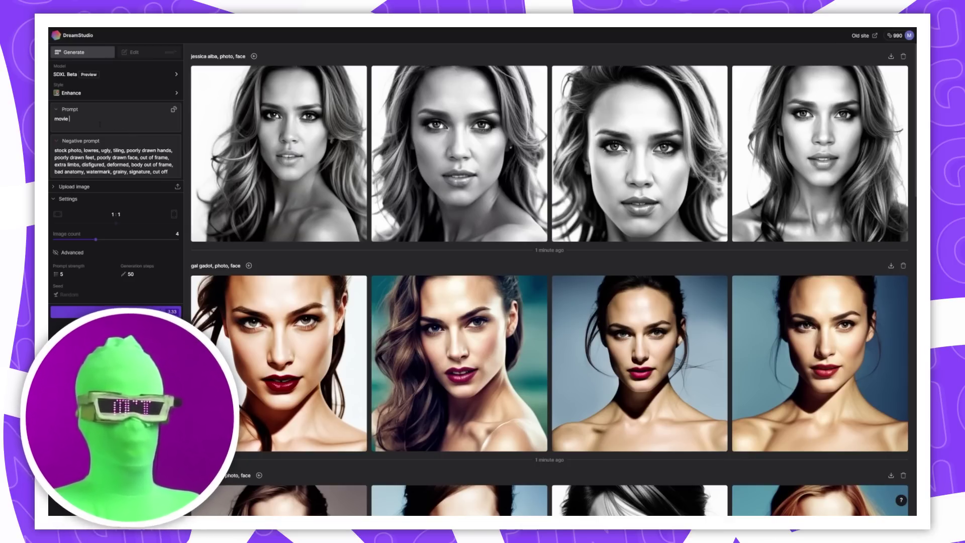
type(" poster, supe")
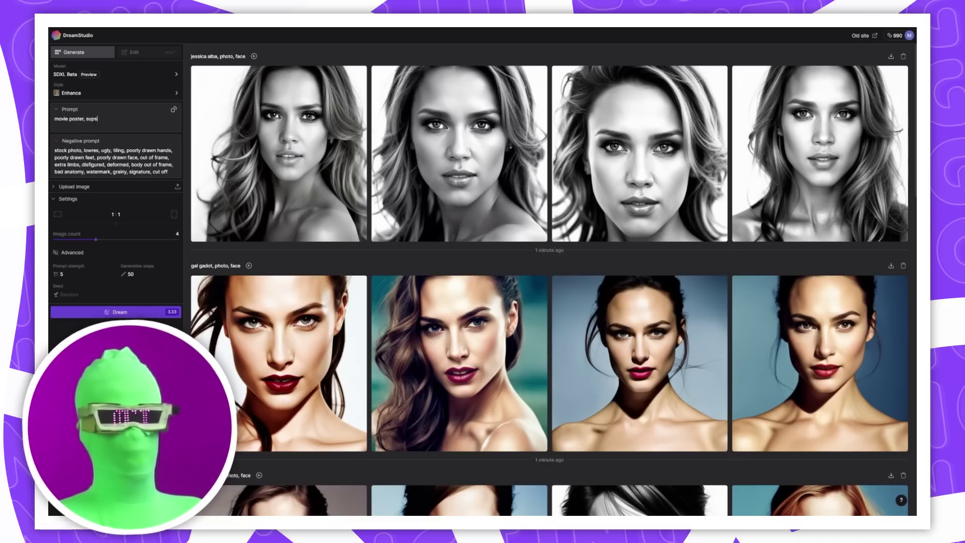
type("rhero woman,")
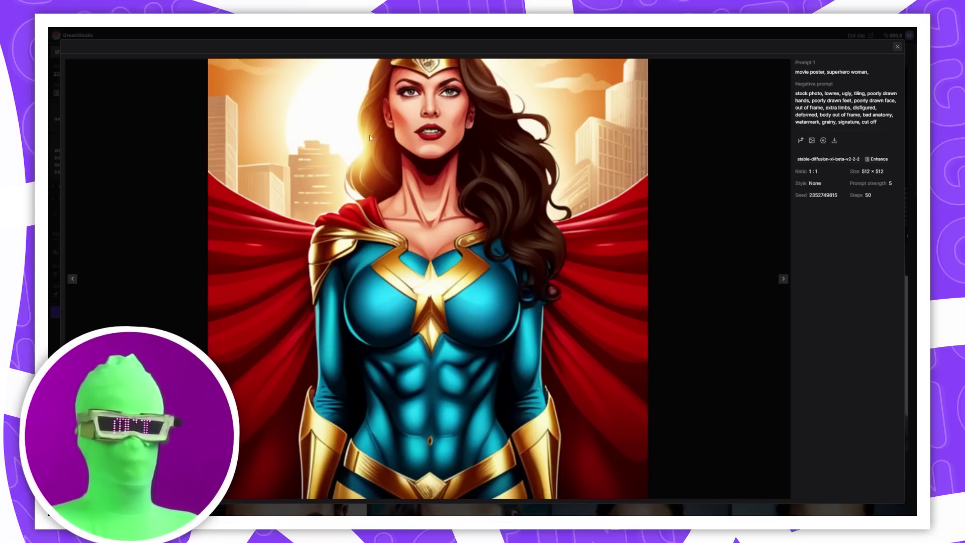
left_click(897, 46)
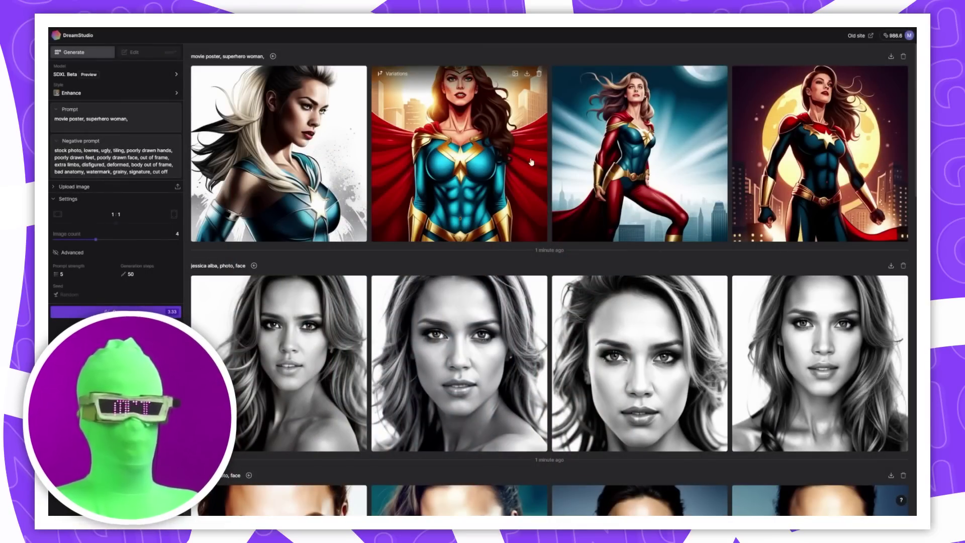
left_click(821, 177)
left_click(897, 47)
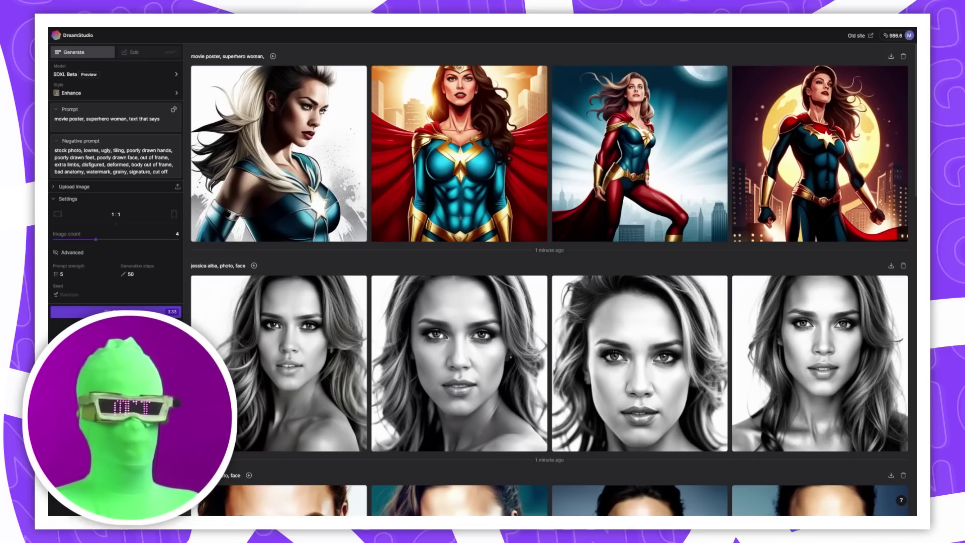
- Add 'text that says wonder woman' to the prompt, generate, and browse the new posters
type("text that says wonder woman")
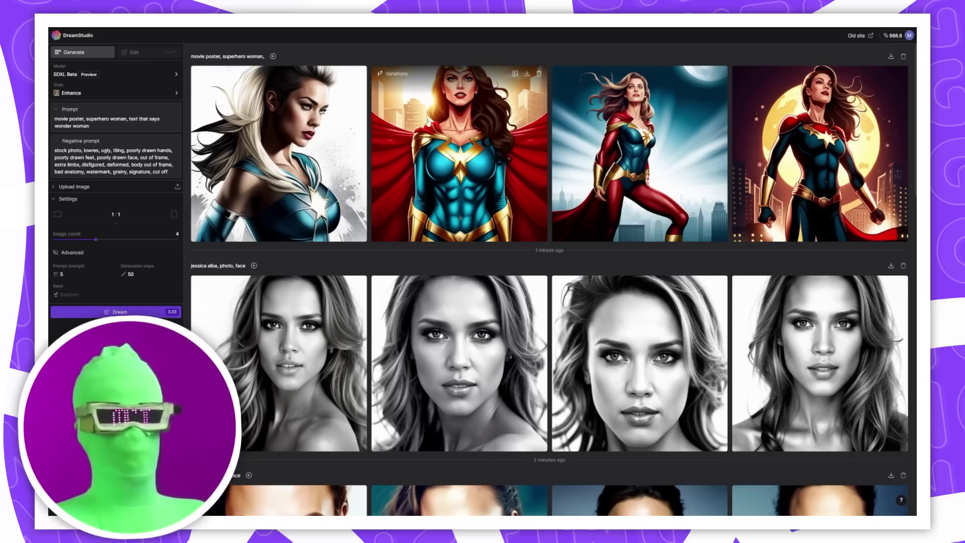
left_click(116, 311)
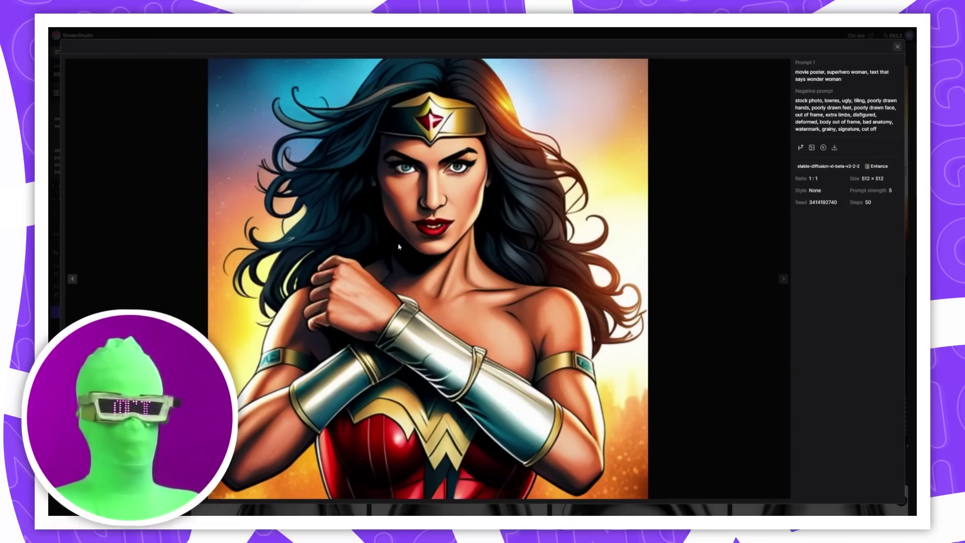
key("Right")
left_click(897, 46)
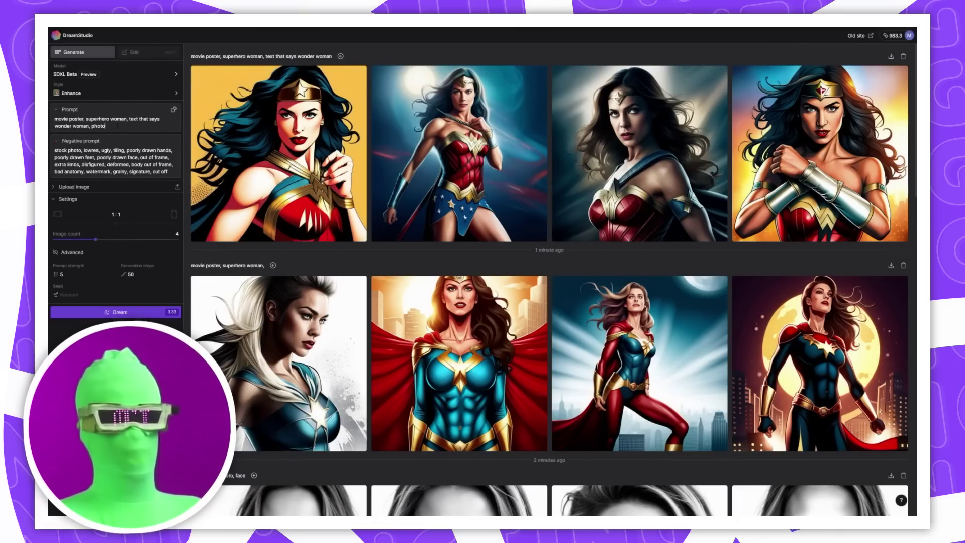
- Generate the photographic ', photo' version and enlarge one of the new Wonder Woman photos
key("ctrl+Return")
triple_click(129, 118)
left_click(129, 119)
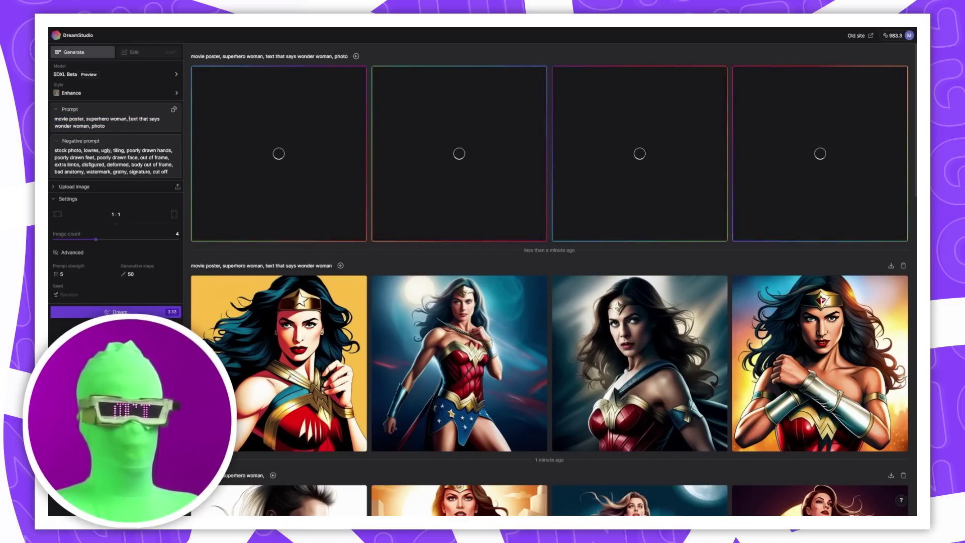
left_click(136, 126)
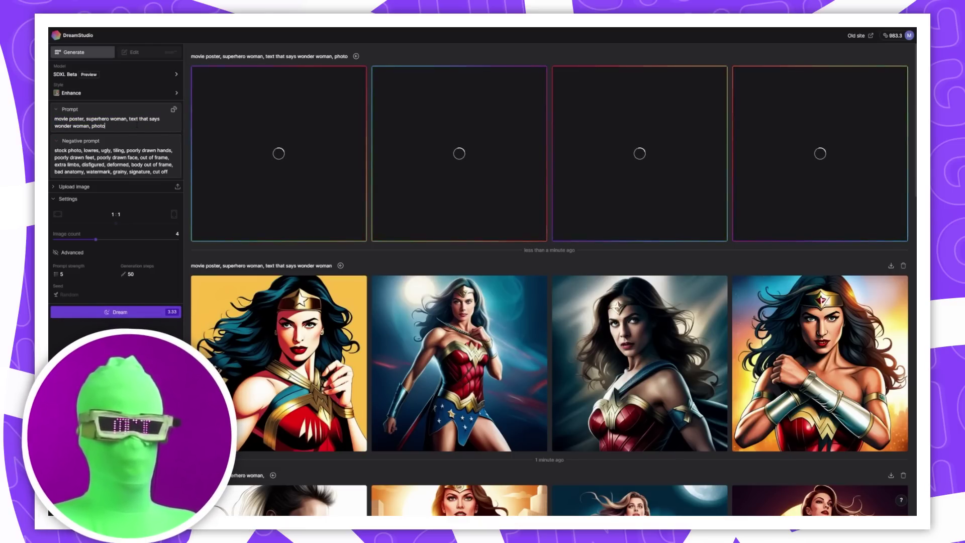
left_click(709, 193)
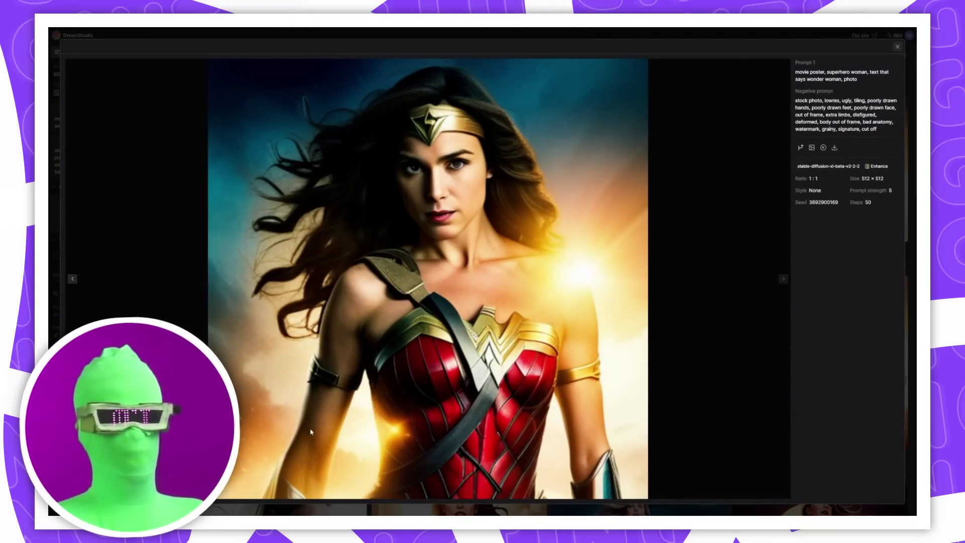
- Change the poster wording to 'magazine cover' and select 'wonder woman' in the prompt for replacement
key("Escape")
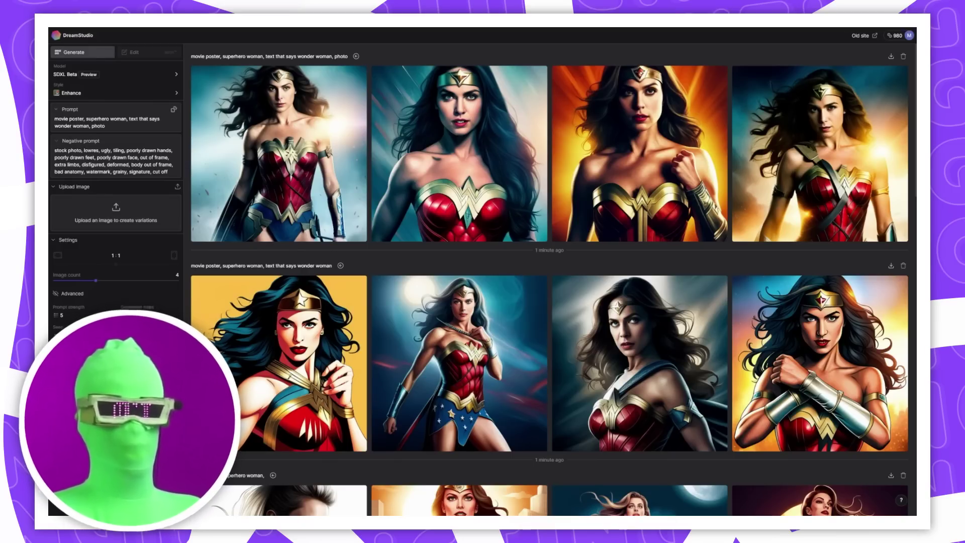
key("Delete")
key("Delete")
key("Delete")
key("Delete")
key("Delete")
key("Delete")
key("Delete")
key("Delete")
key("Delete")
key("Delete")
key("Delete")
key("Delete")
key("Delete")
key("Delete")
key("Delete")
key("Delete")
key("Delete")
key("BackSpace")
key("BackSpace")
key("BackSpace")
key("BackSpace")
key("BackSpace")
key("BackSpace")
key("BackSpace")
key("BackSpace")
key("BackSpace")
key("BackSpace")
key("BackSpace")
key("BackSpace")
type("magazine cover")
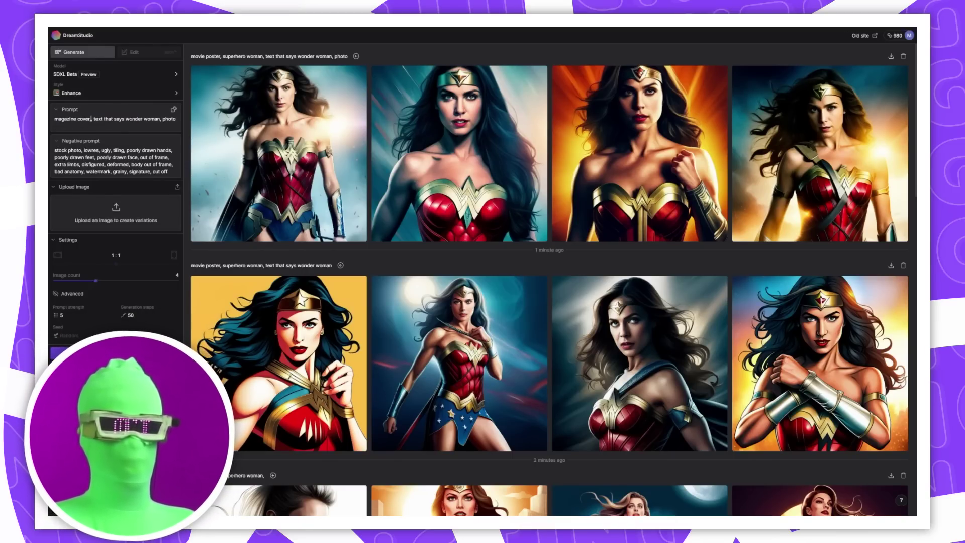
key("Delete")
left_click_drag(124, 119, 157, 119)
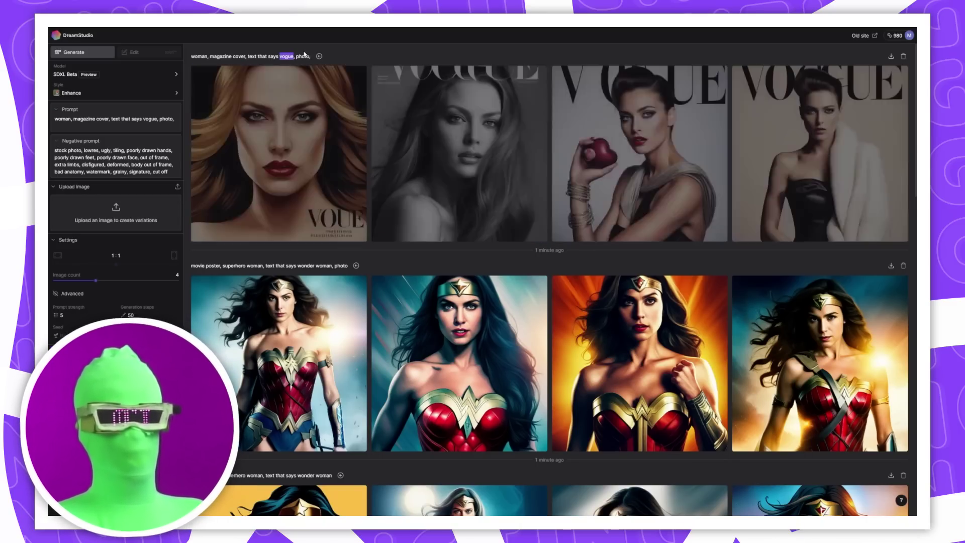
- Browse the woman Vogue covers, then the actress Vogue covers, enlarged
left_click(825, 196)
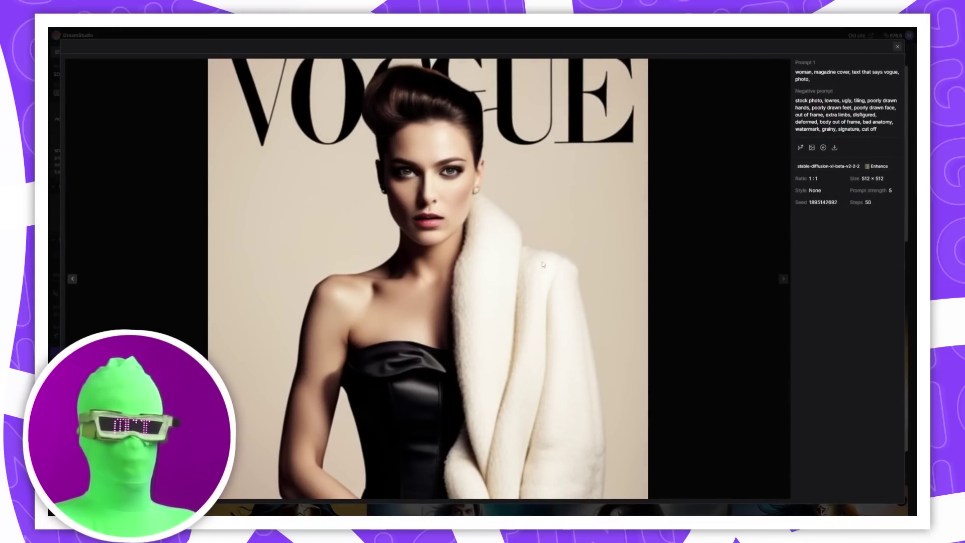
key("Left")
key("Left")
left_click(897, 46)
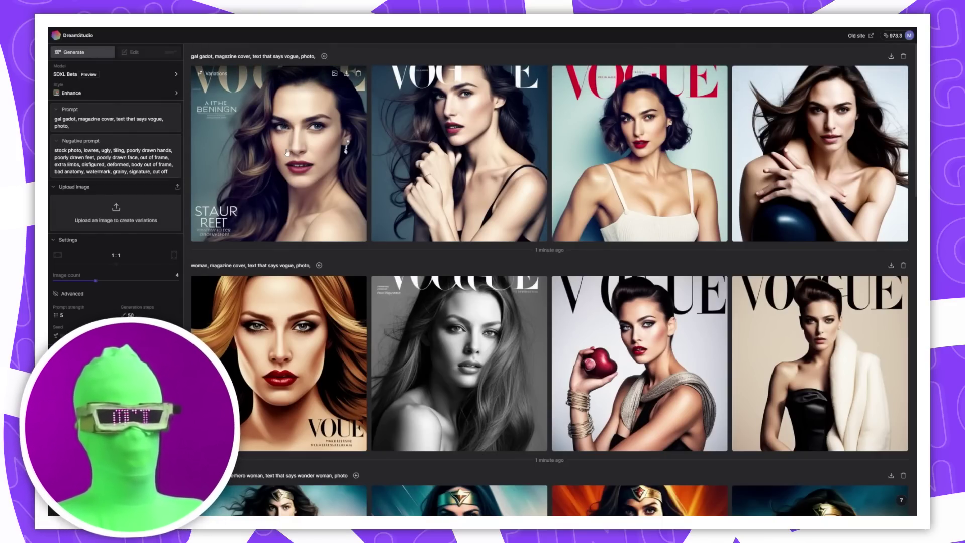
left_click(288, 153)
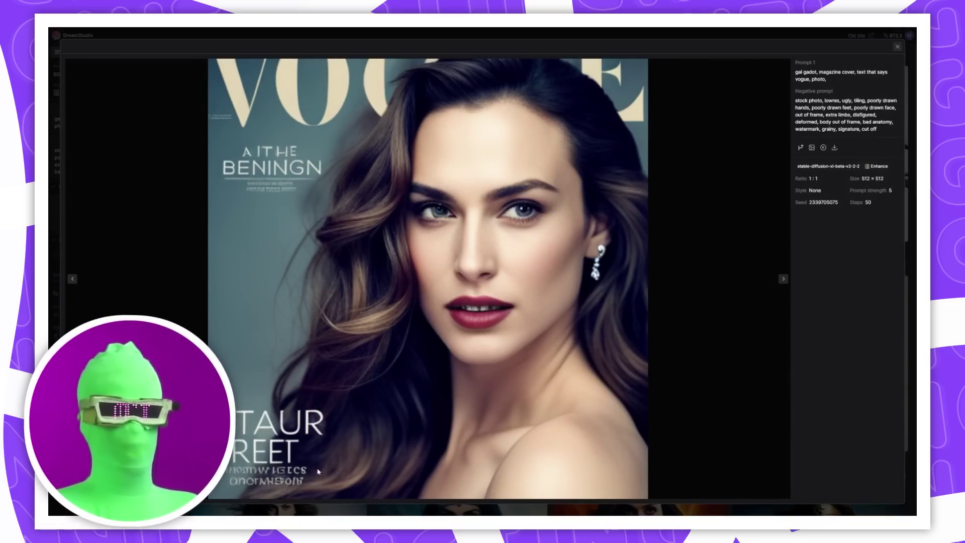
left_click(783, 279)
left_click(782, 279)
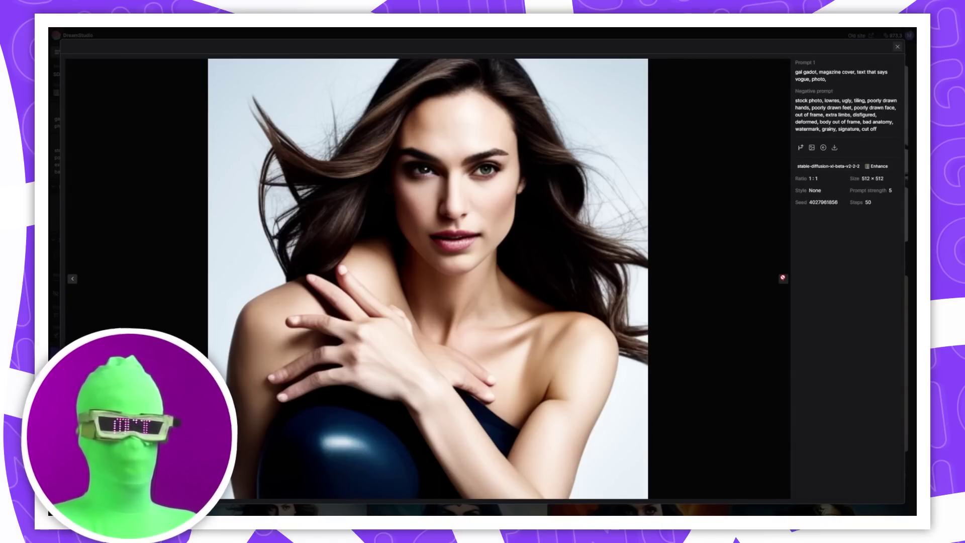
- Step through the holding-hands images full size, close the viewer, and paste the subscribe-sign prompt
key("Escape")
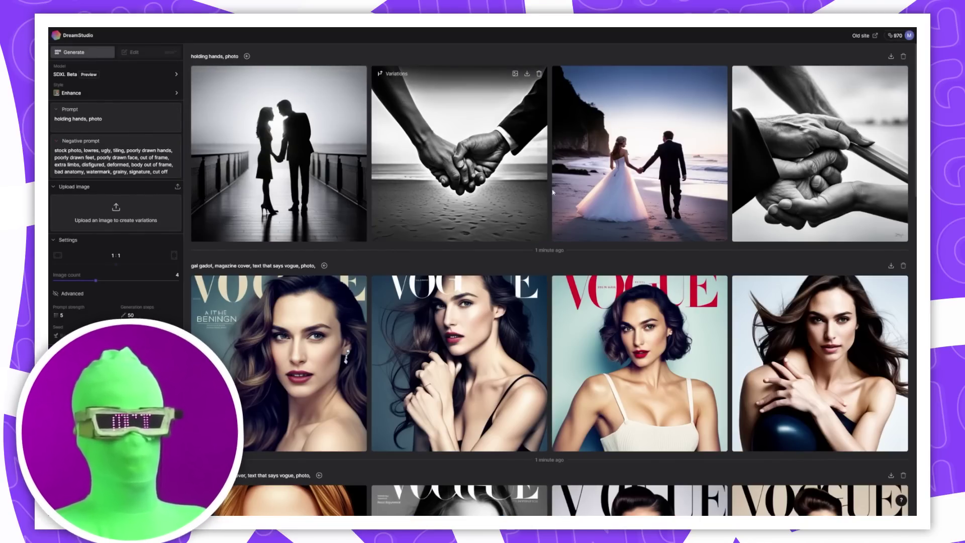
left_click(363, 229)
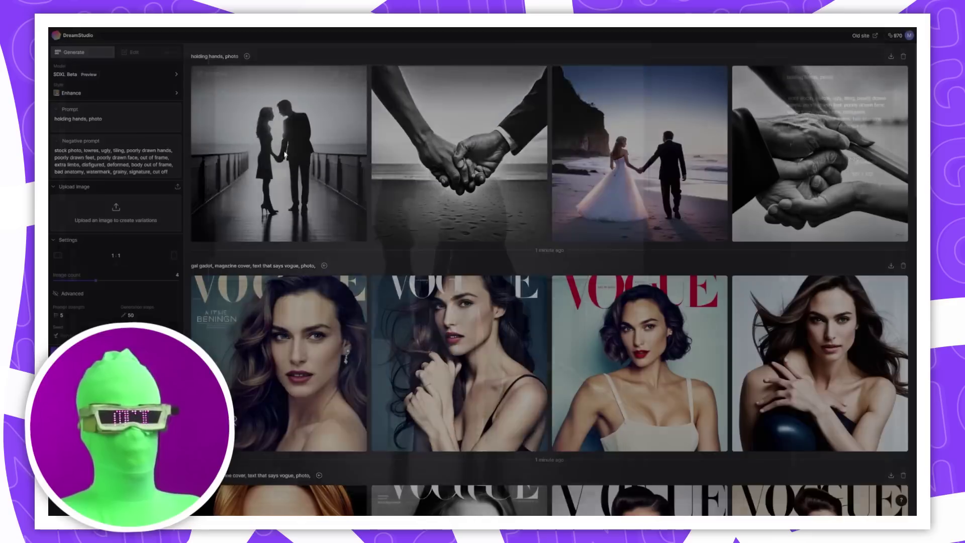
left_click(784, 278)
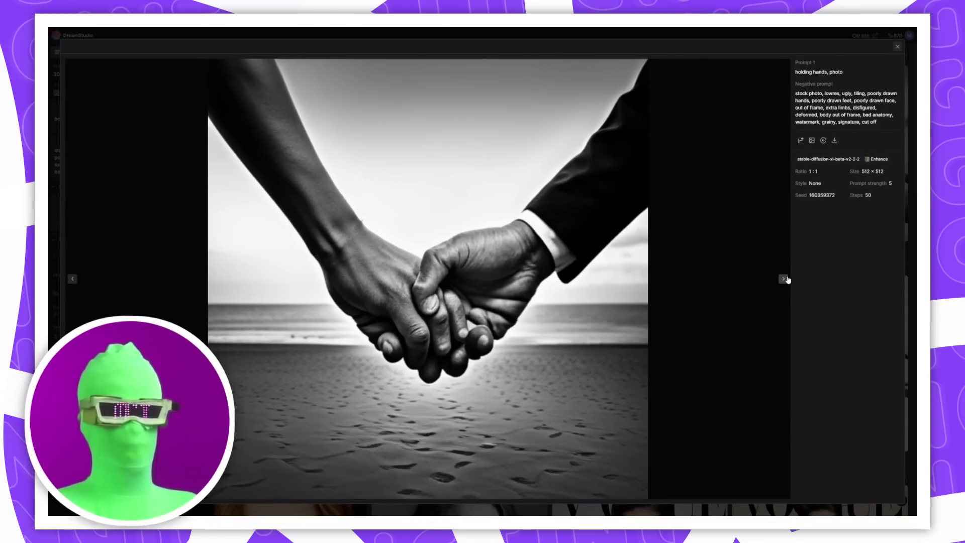
left_click(784, 278)
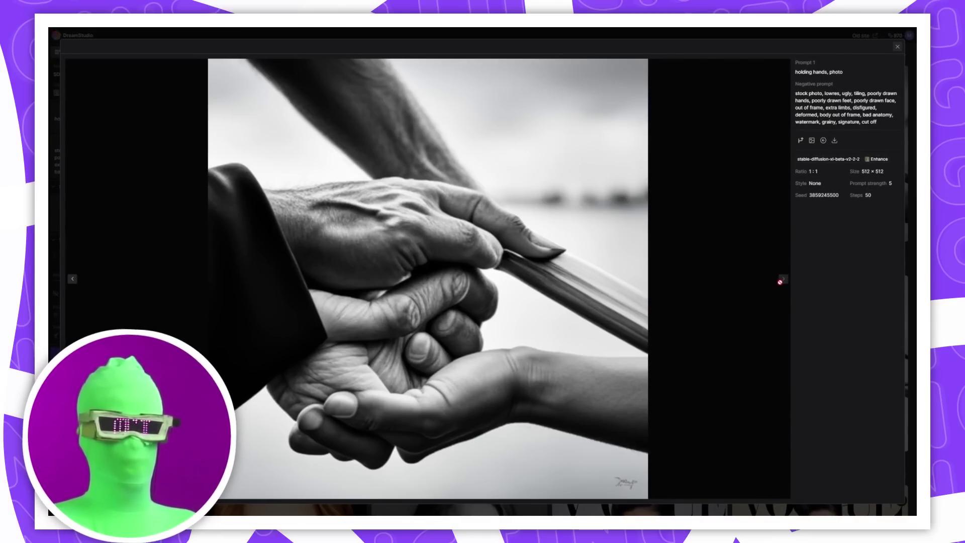
key("Escape")
type("emma watson, photo, woman holding sign that says subscribe")
- Generate the subscribe-sign grid and select the prompt text for editing
key("ctrl+Return")
left_click_drag(88, 118, 148, 119)
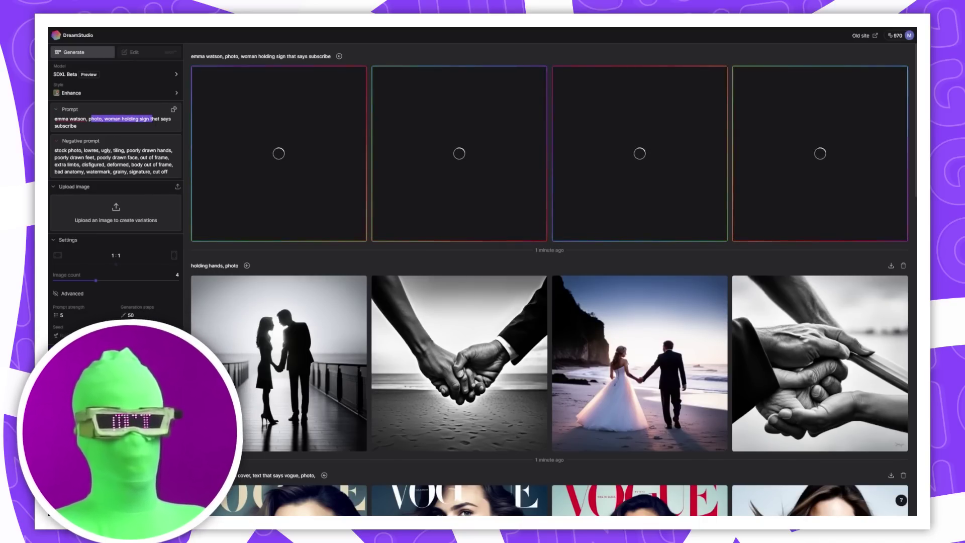
key("ctrl+a")
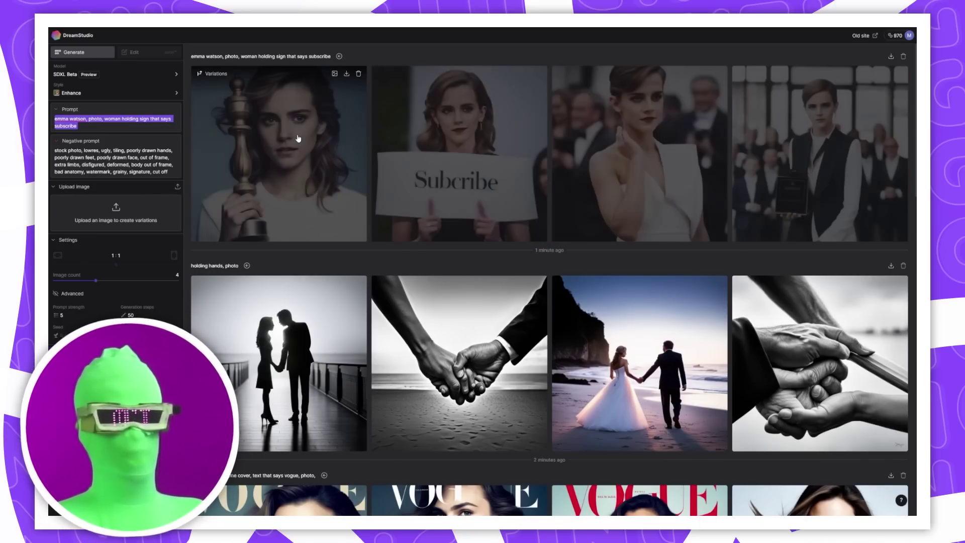
- Review the subscribe-sign images full size, including the black-and-white sign image
left_click(272, 170)
left_click(783, 279)
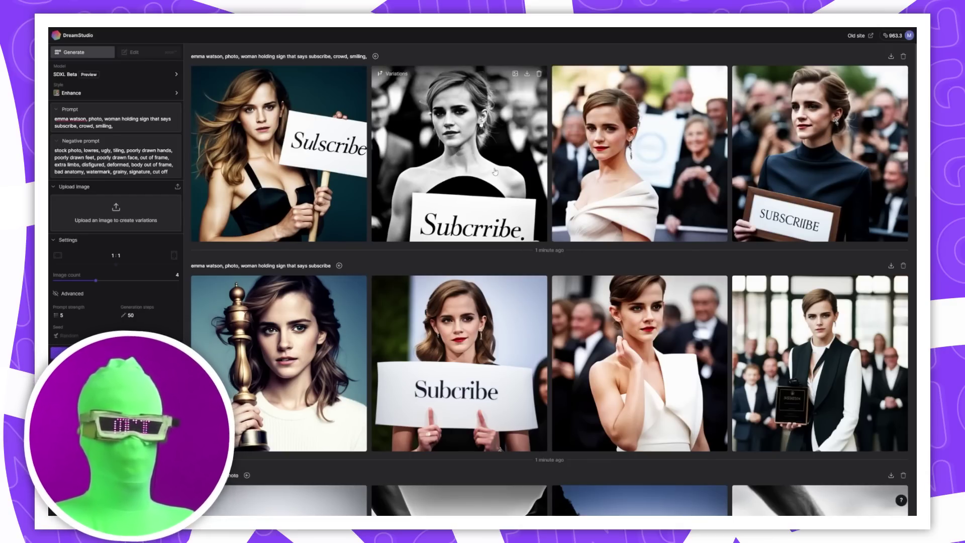
left_click(418, 127)
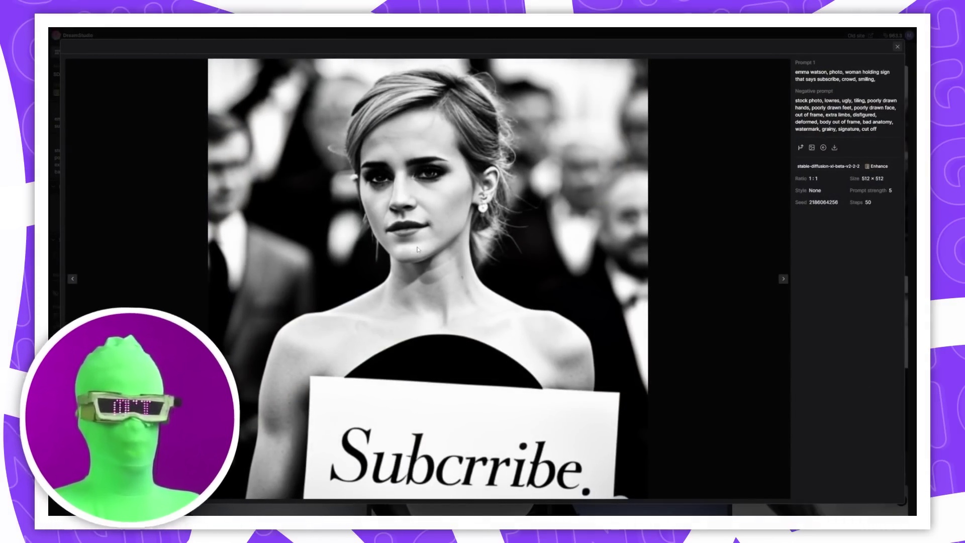
left_click(897, 46)
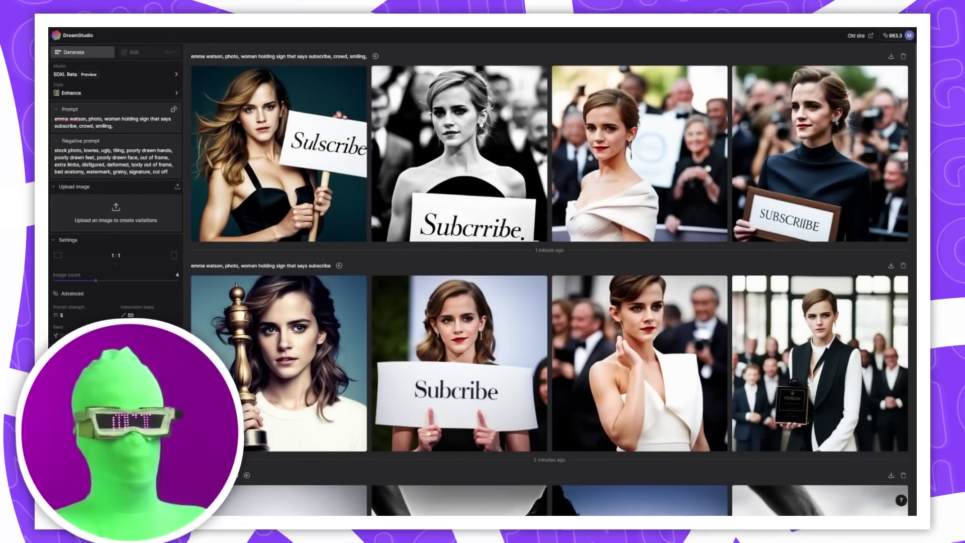
left_click(362, 181)
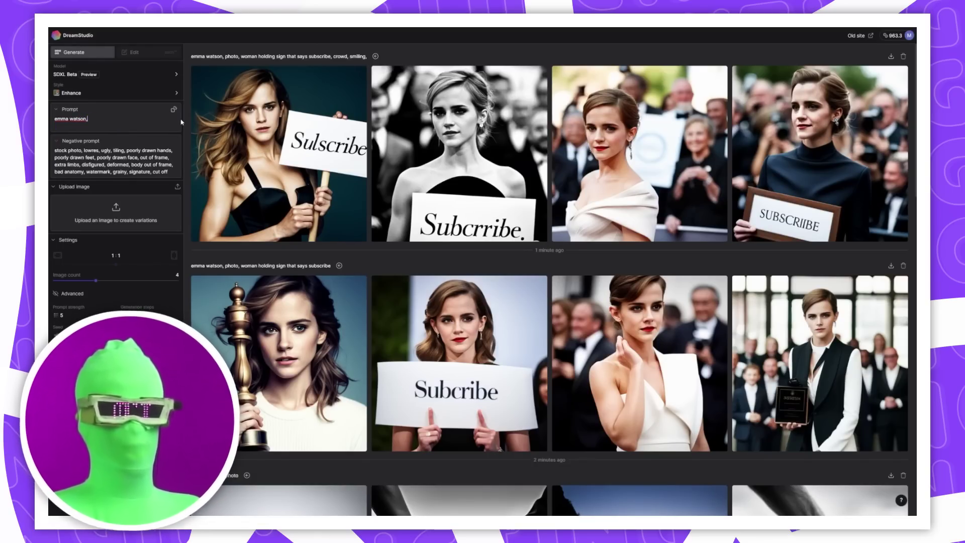
- Generate the two-actress prompt, add ', photo,', and open the first pairing image
type("al gadot")
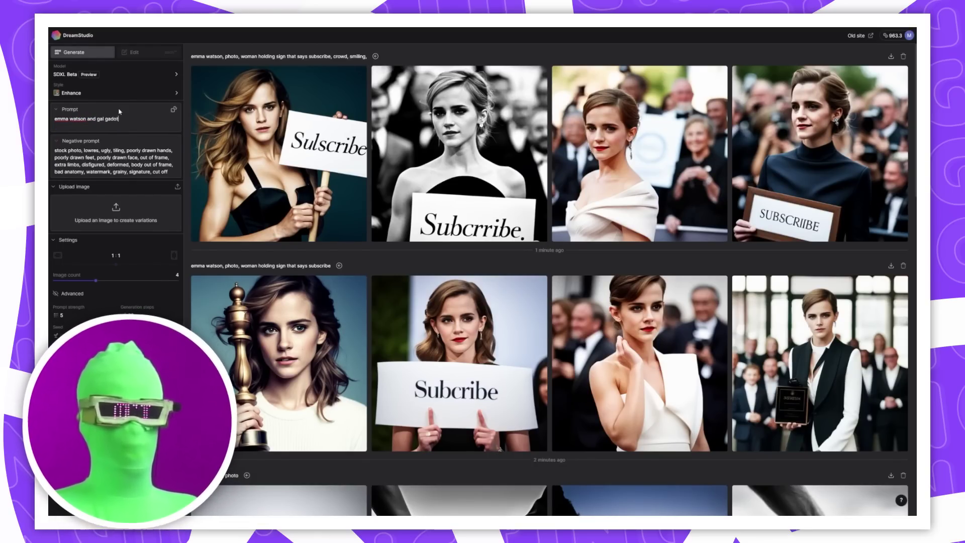
key("ctrl+Return")
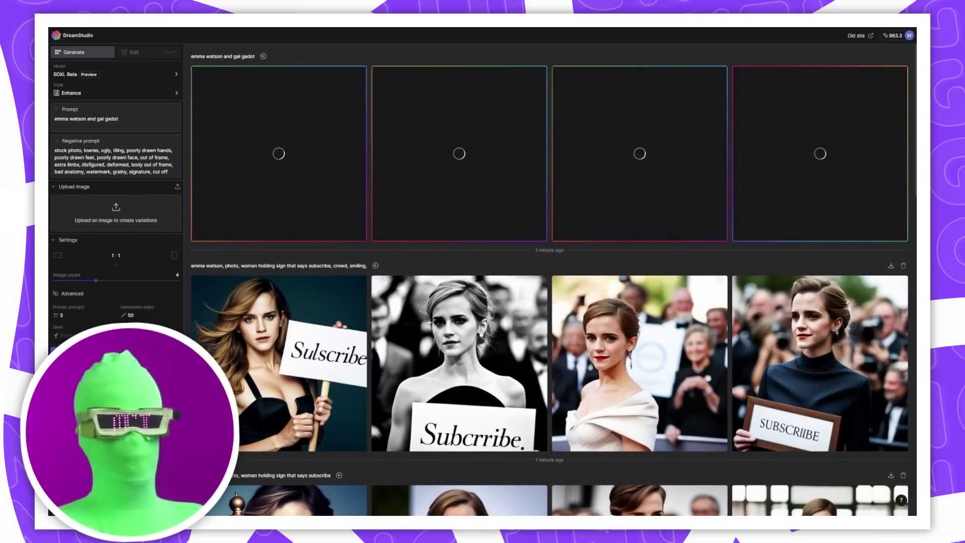
type(", photo,")
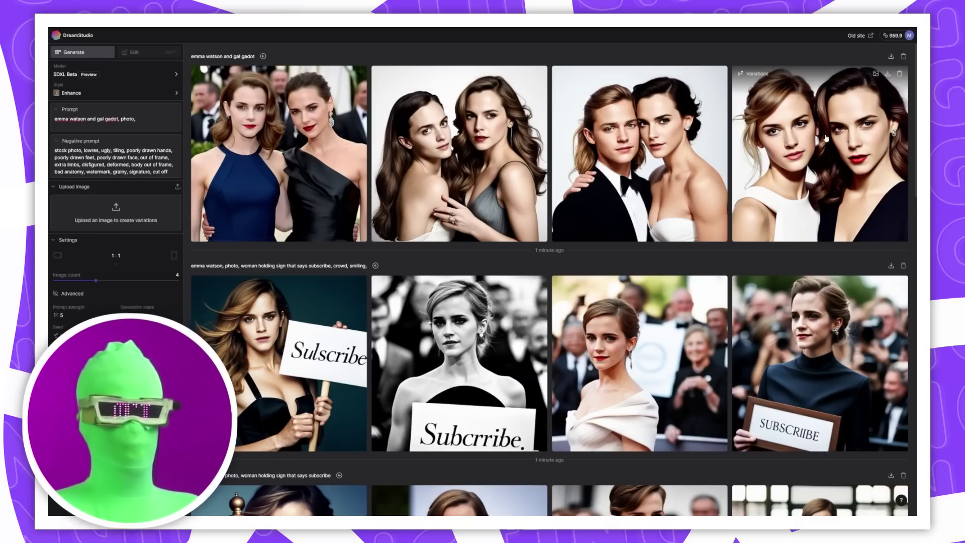
left_click(352, 172)
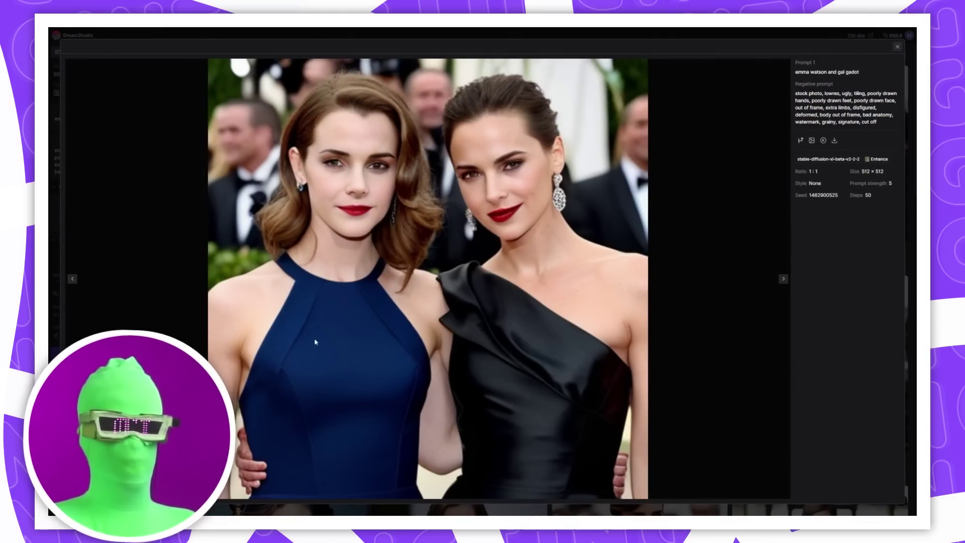
- Close the viewer and scroll down to the flying-superhero and deep-learning sign grids
key("Escape")
scroll(396, 191, "down", 10)
scroll(396, 191, "down", 15)
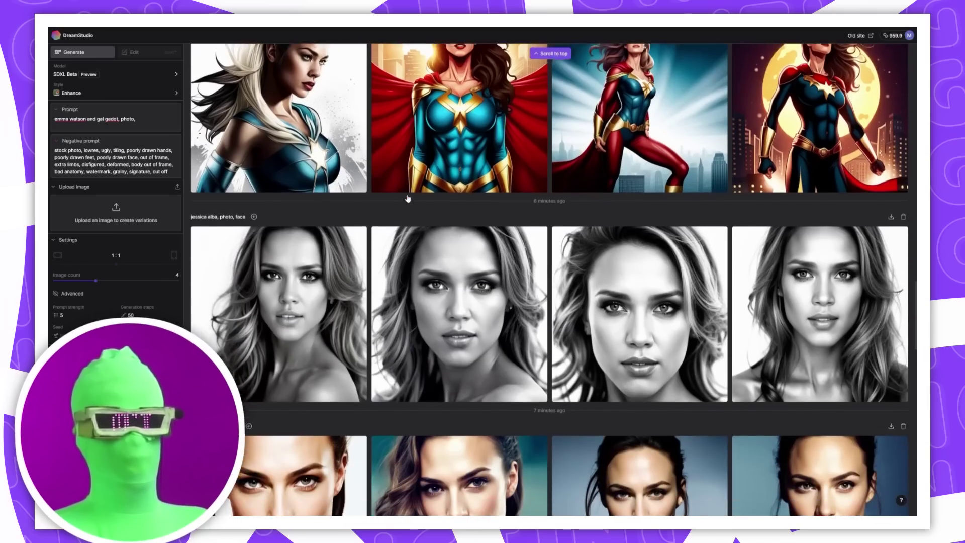
scroll(406, 199, "up", 15)
scroll(483, 196, "up", 15)
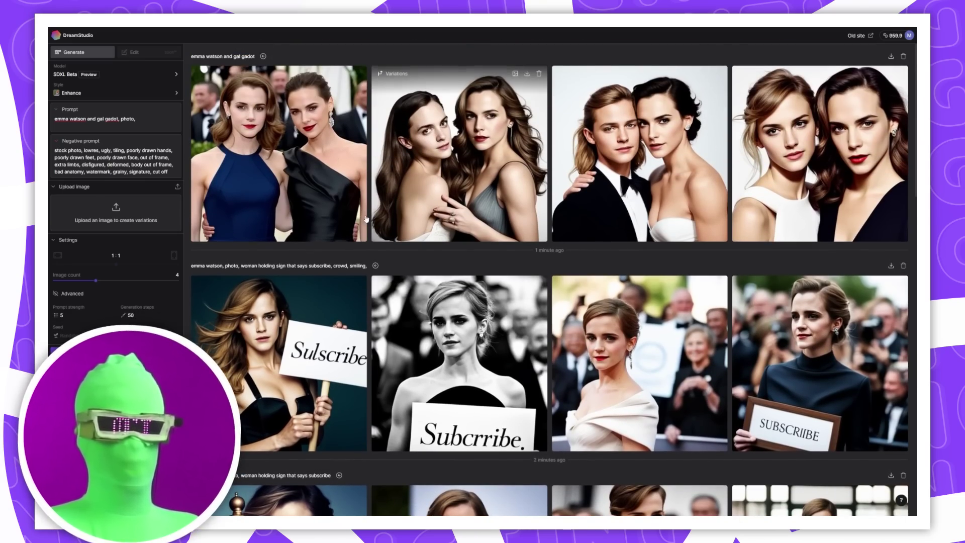
scroll(362, 223, "down", 2)
scroll(372, 231, "down", 10)
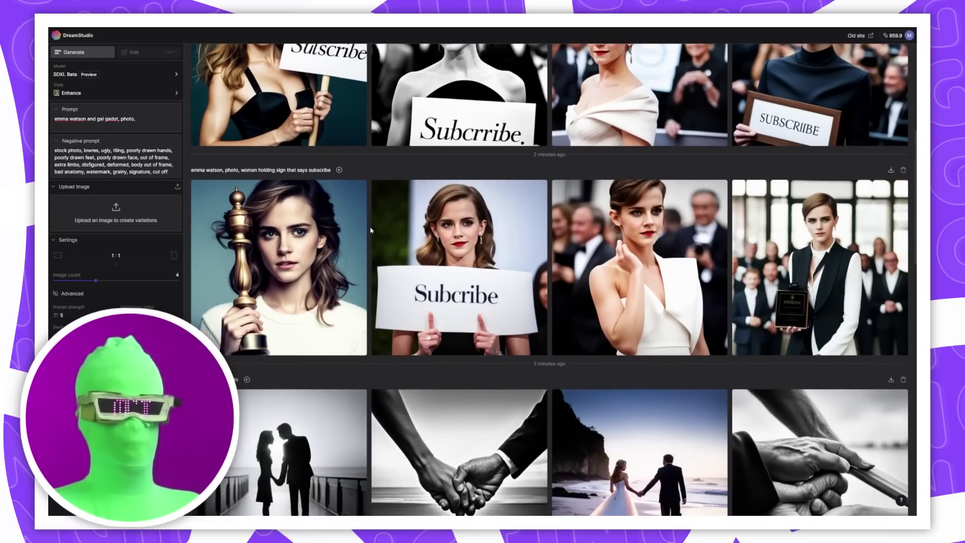
scroll(693, 257, "down", 5)
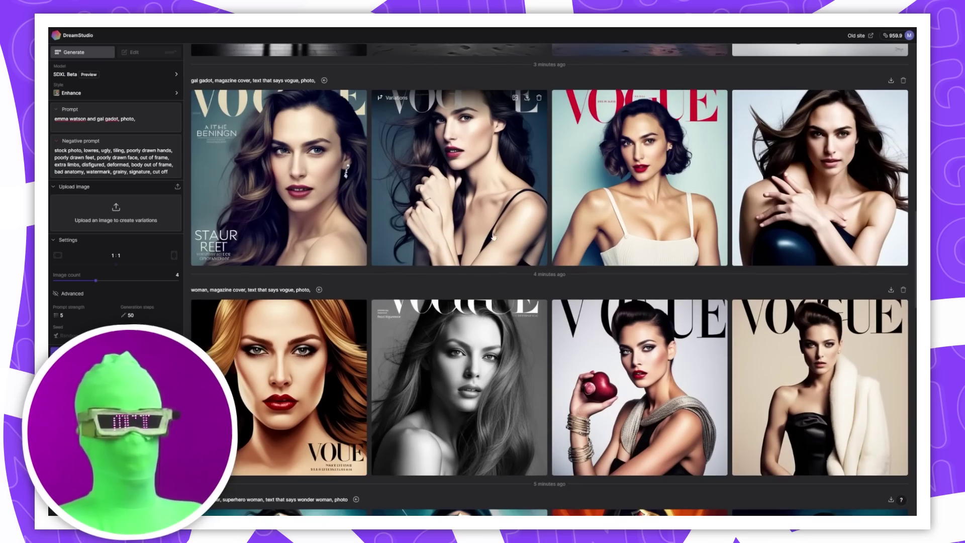
scroll(693, 257, "down", 12)
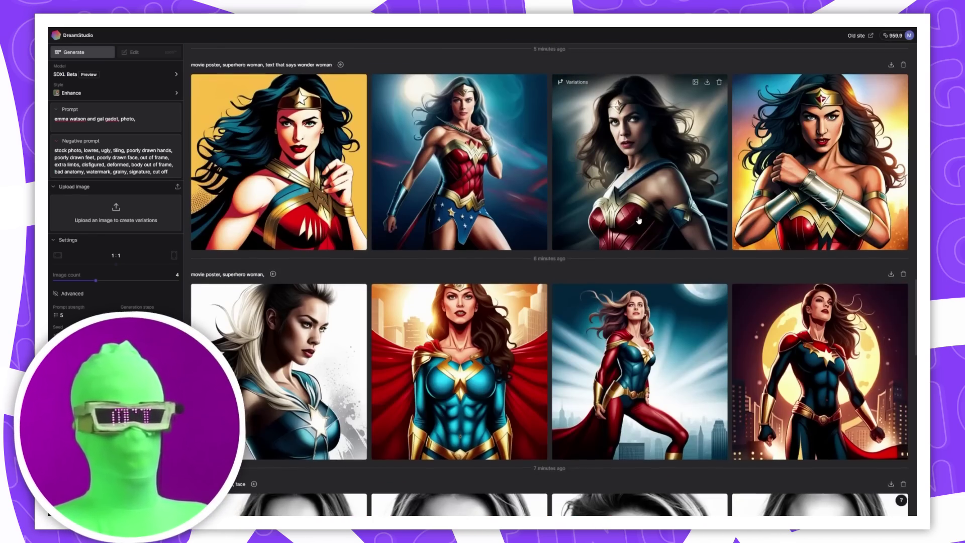
scroll(439, 232, "down", 16)
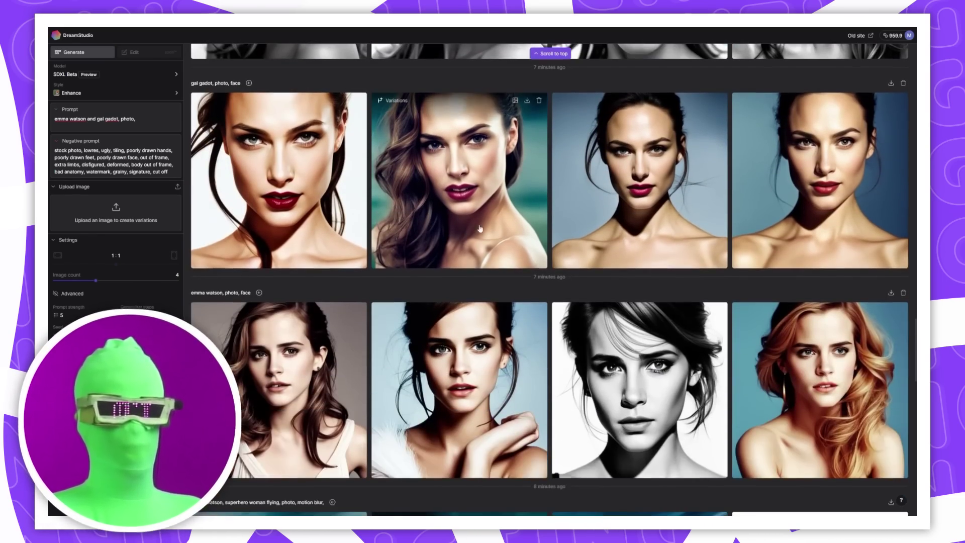
scroll(533, 232, "down", 9)
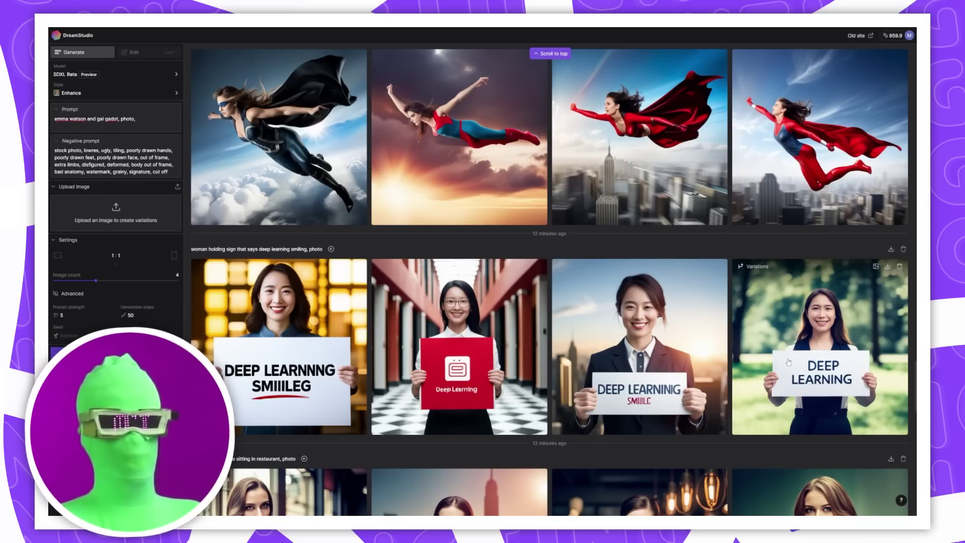
scroll(579, 388, "down", 5)
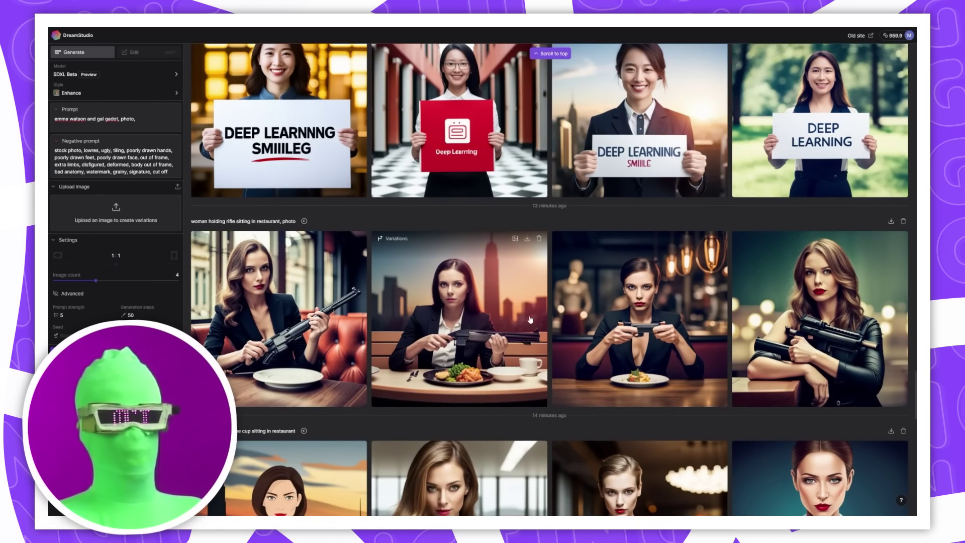
scroll(709, 365, "up", 6)
scroll(709, 366, "down", 2)
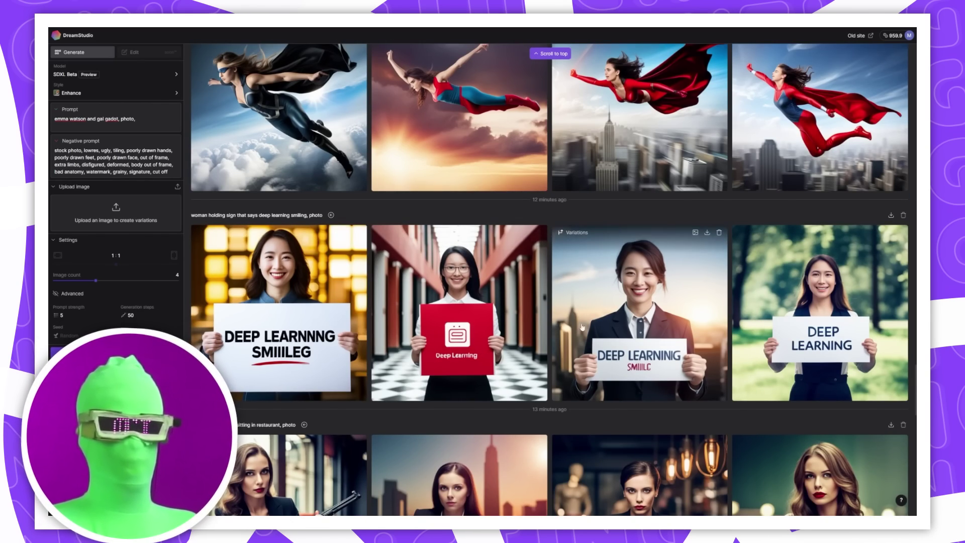
- Scroll back up past the Wonder Woman, Vogue and subscribe rows to the two-actress grid
scroll(544, 320, "up", 15)
scroll(544, 320, "up", 18)
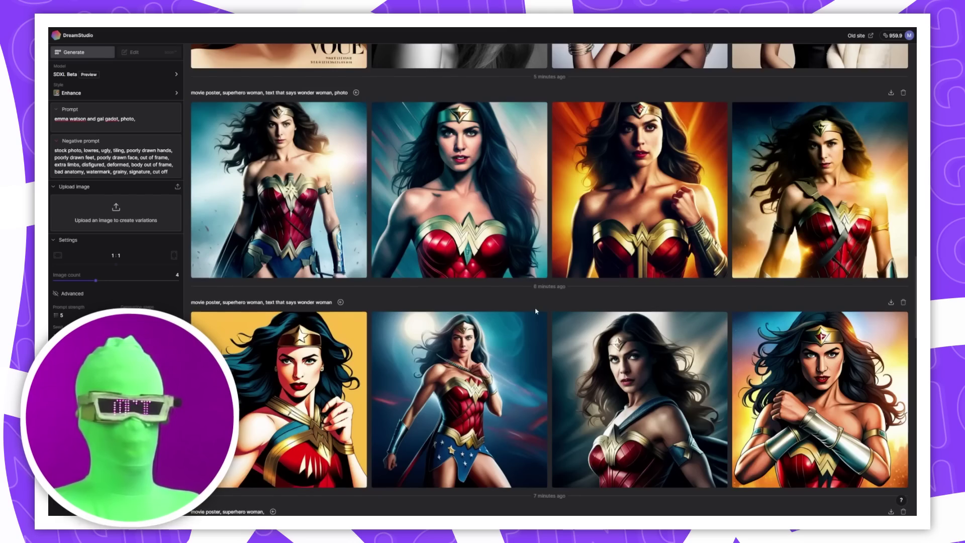
scroll(469, 302, "down", 4)
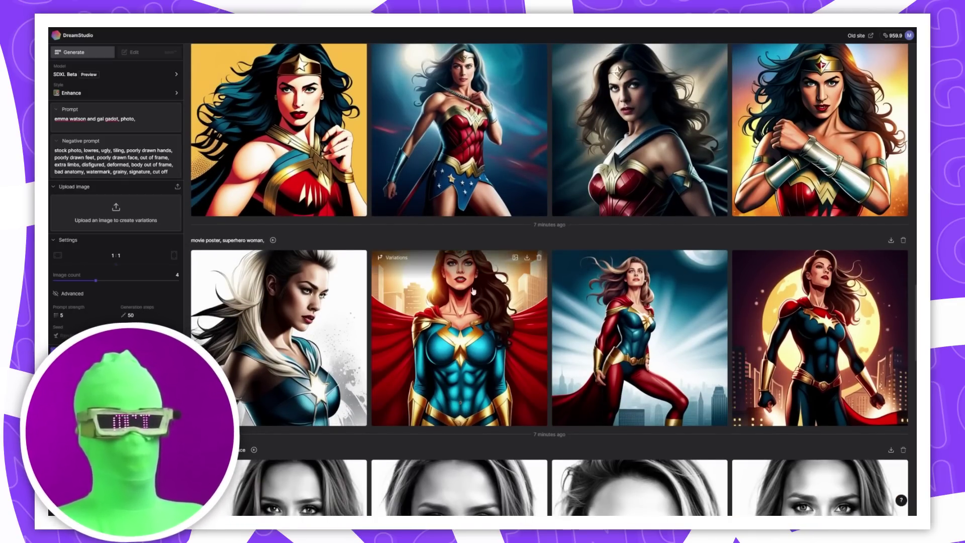
scroll(342, 270, "up", 2)
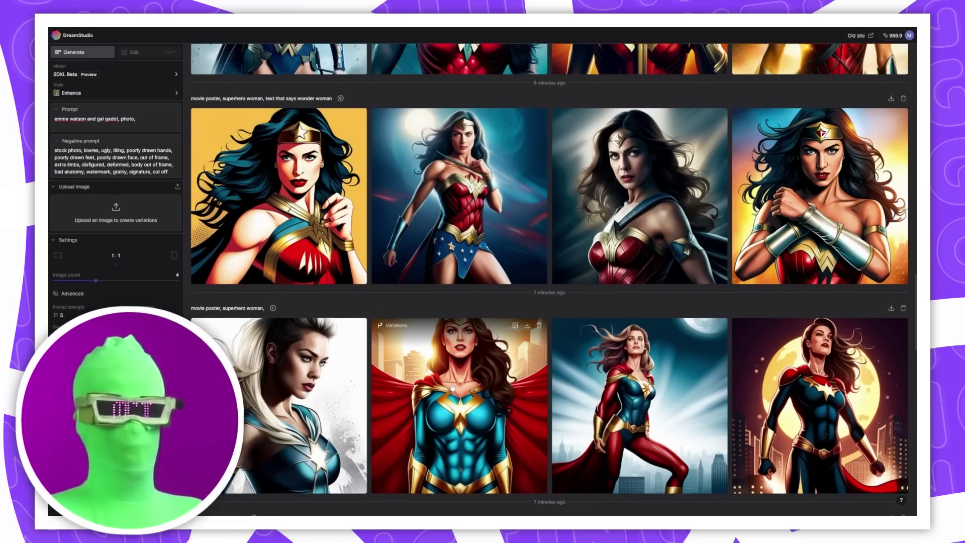
scroll(452, 385, "up", 10)
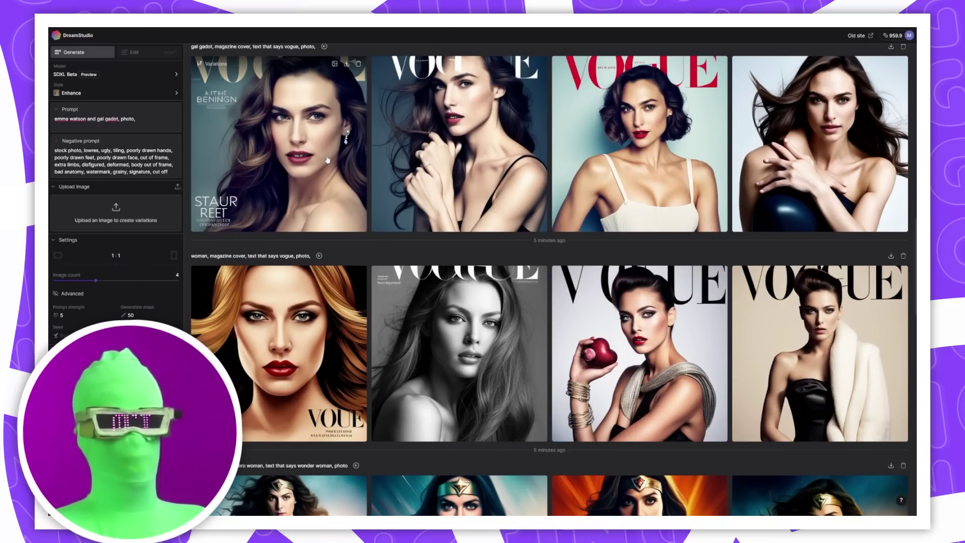
scroll(514, 308, "down", 10)
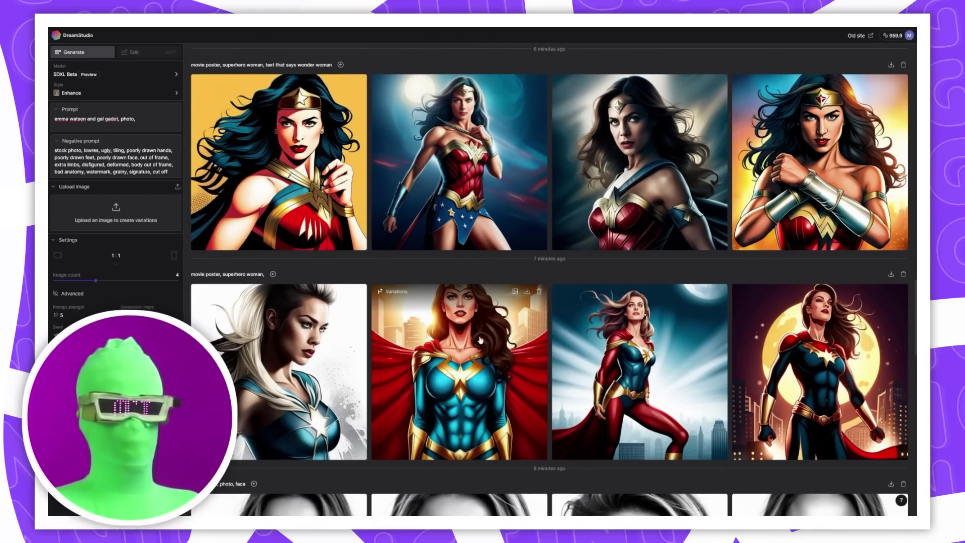
scroll(468, 331, "up", 5)
scroll(467, 331, "up", 8)
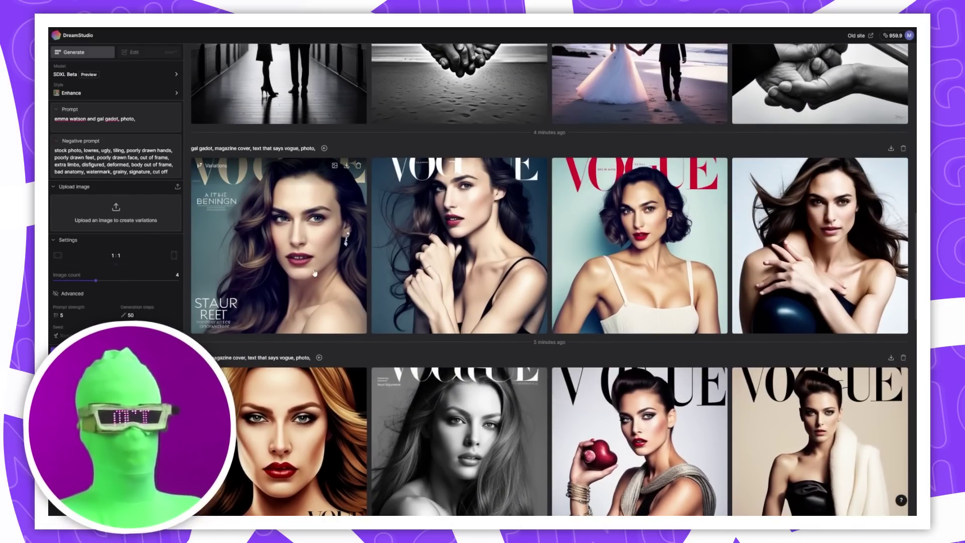
scroll(318, 261, "up", 14)
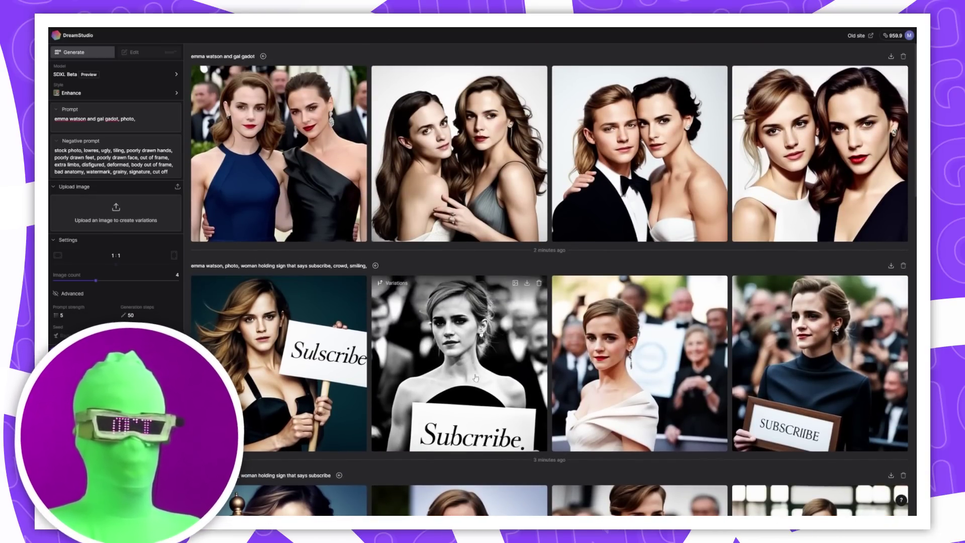
scroll(500, 315, "down", 4)
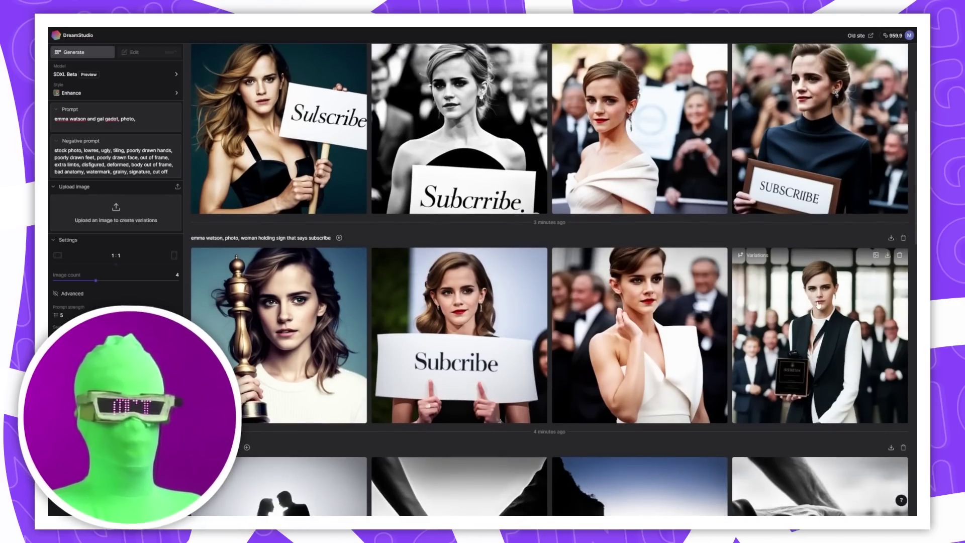
scroll(459, 295, "up", 5)
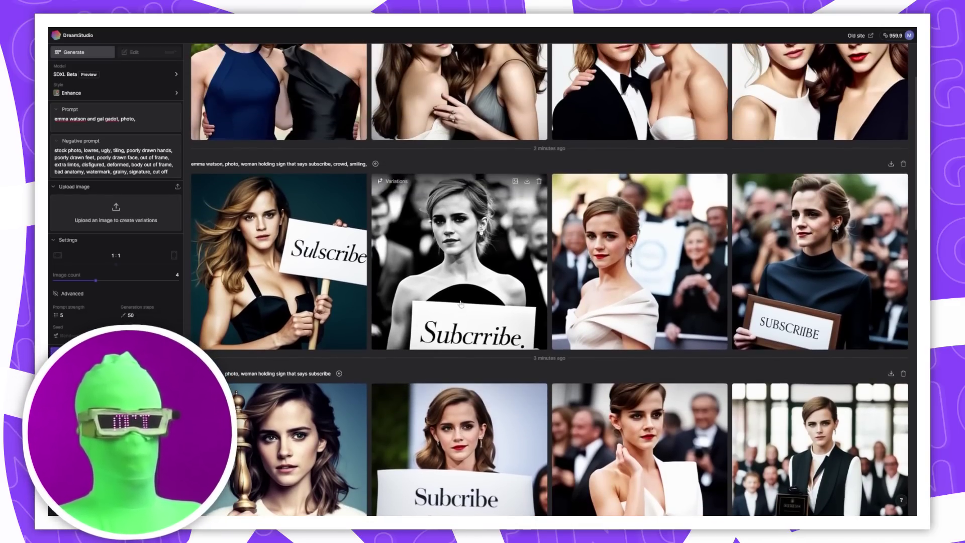